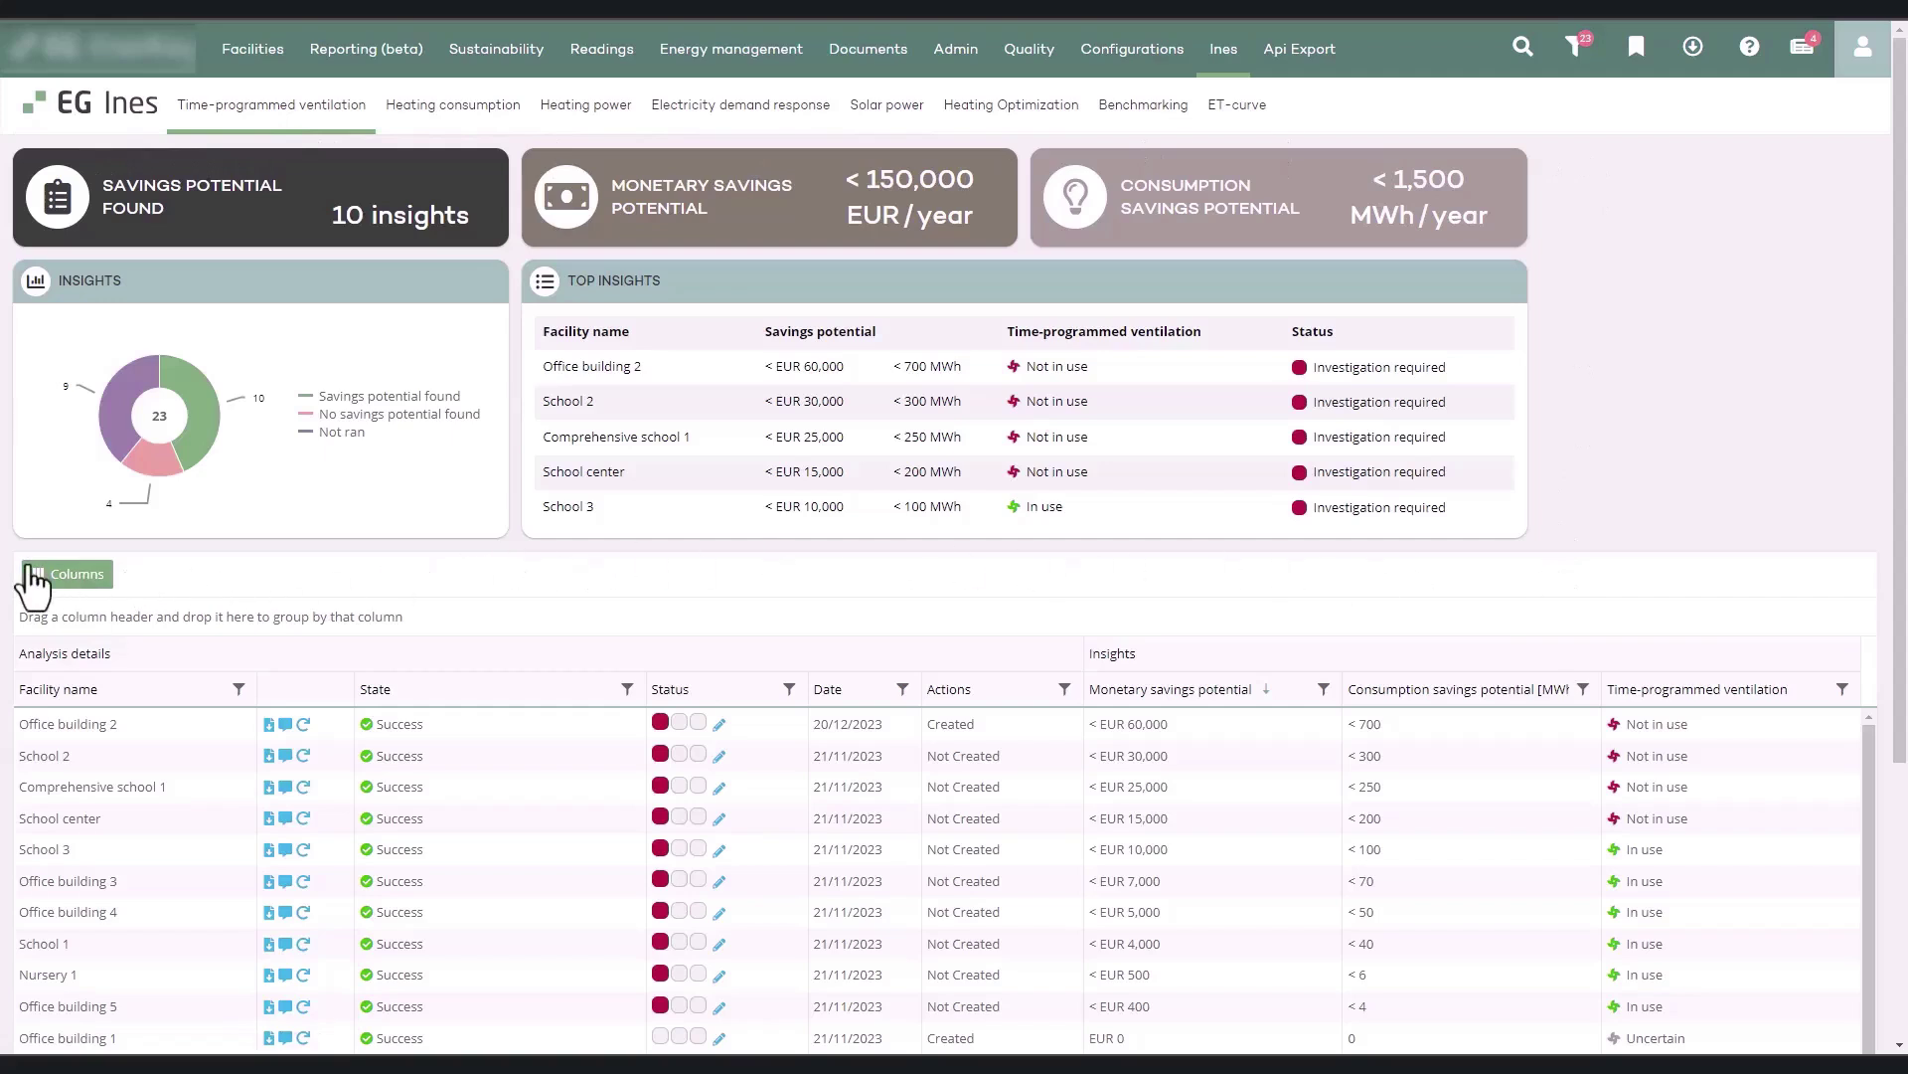
Review the table's selectable columns under Analysis details and Insights, leaving the column selection as it is
scroll(29, 576, down, 3)
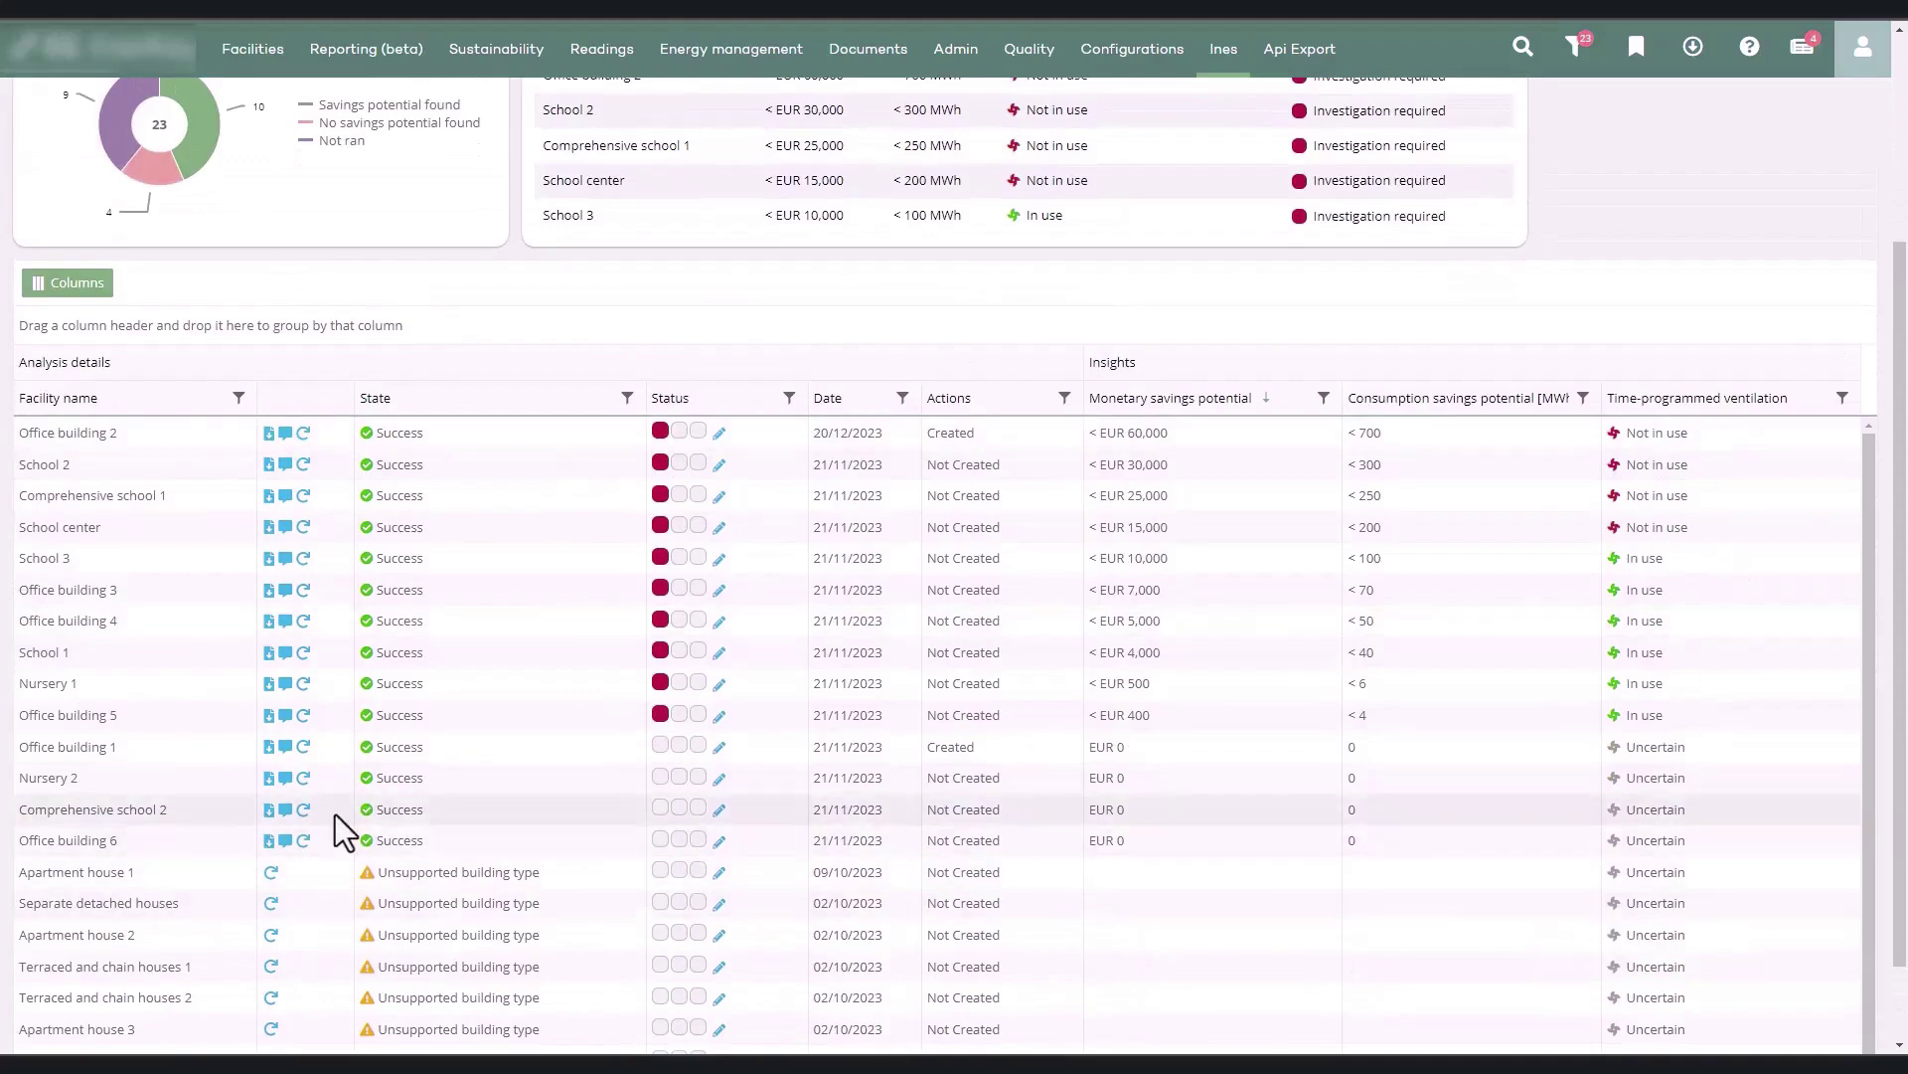
click(89, 286)
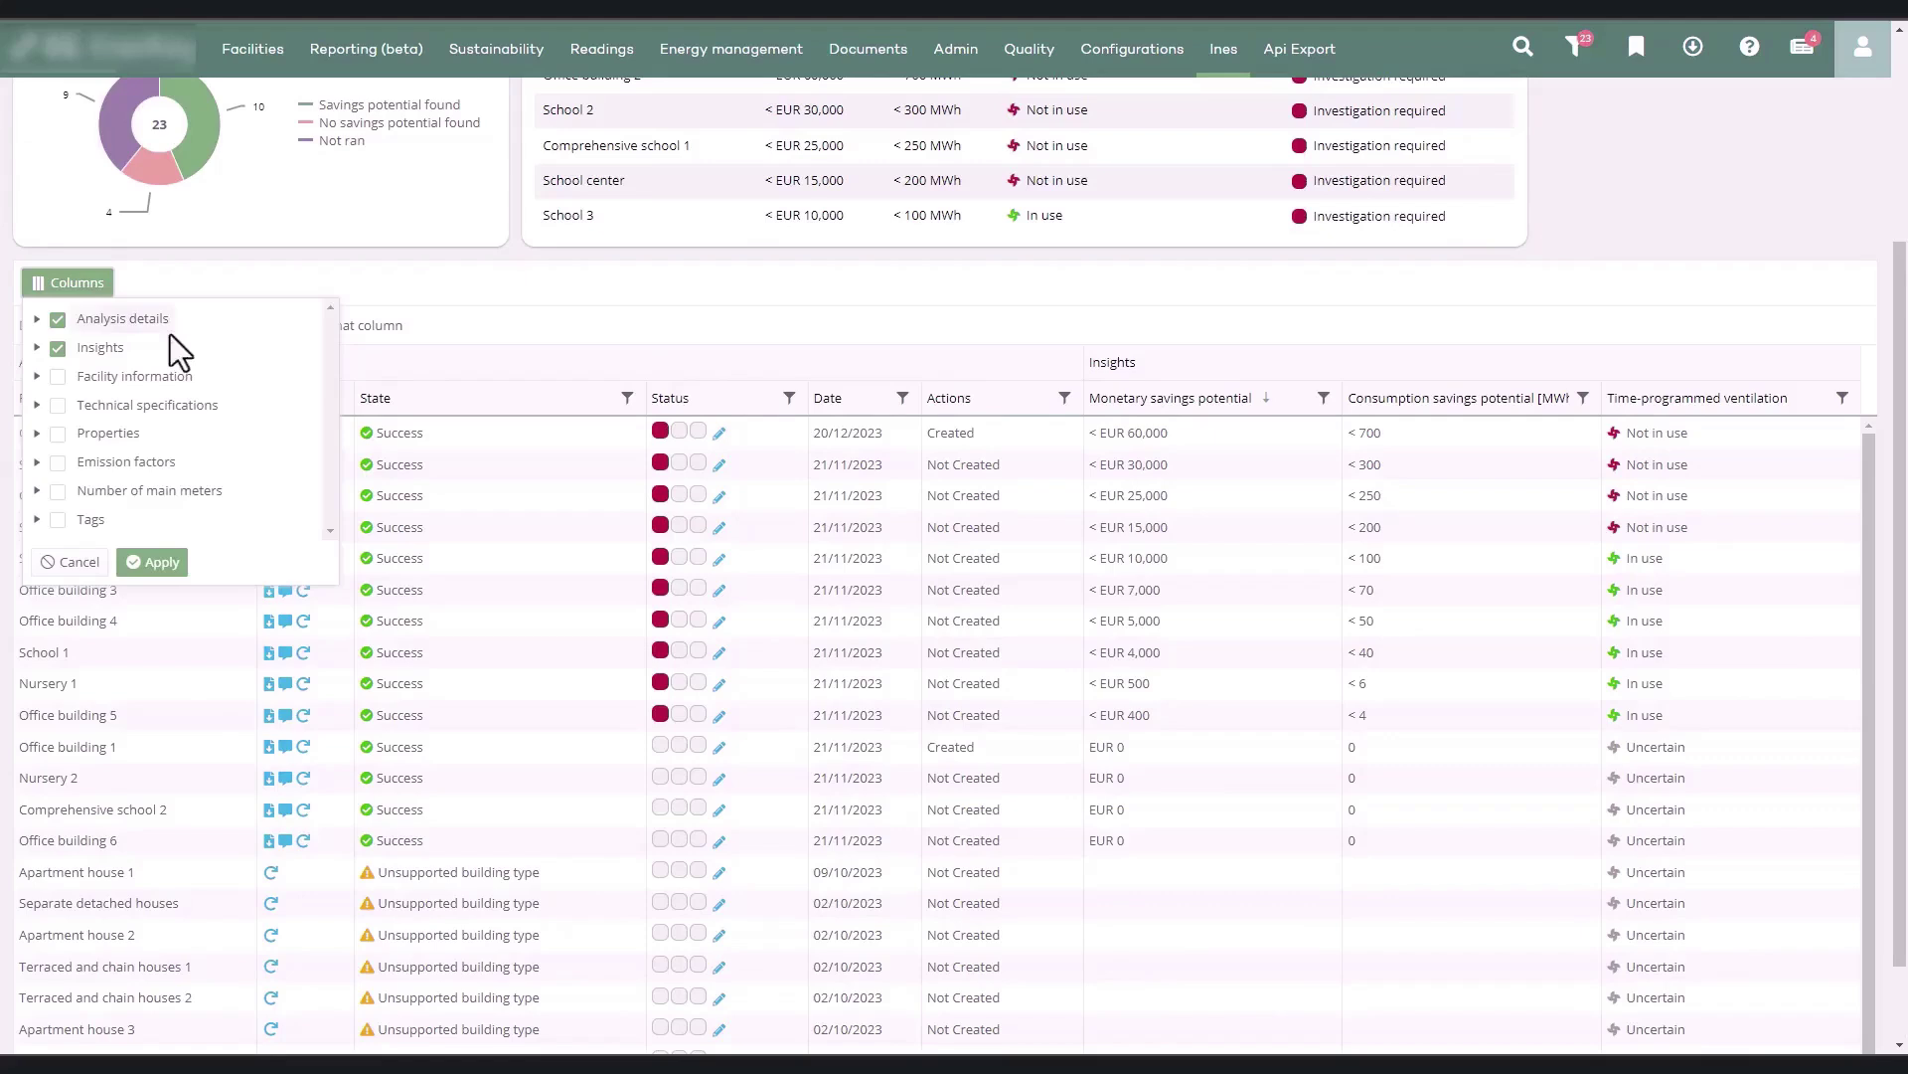
click(37, 318)
click(37, 490)
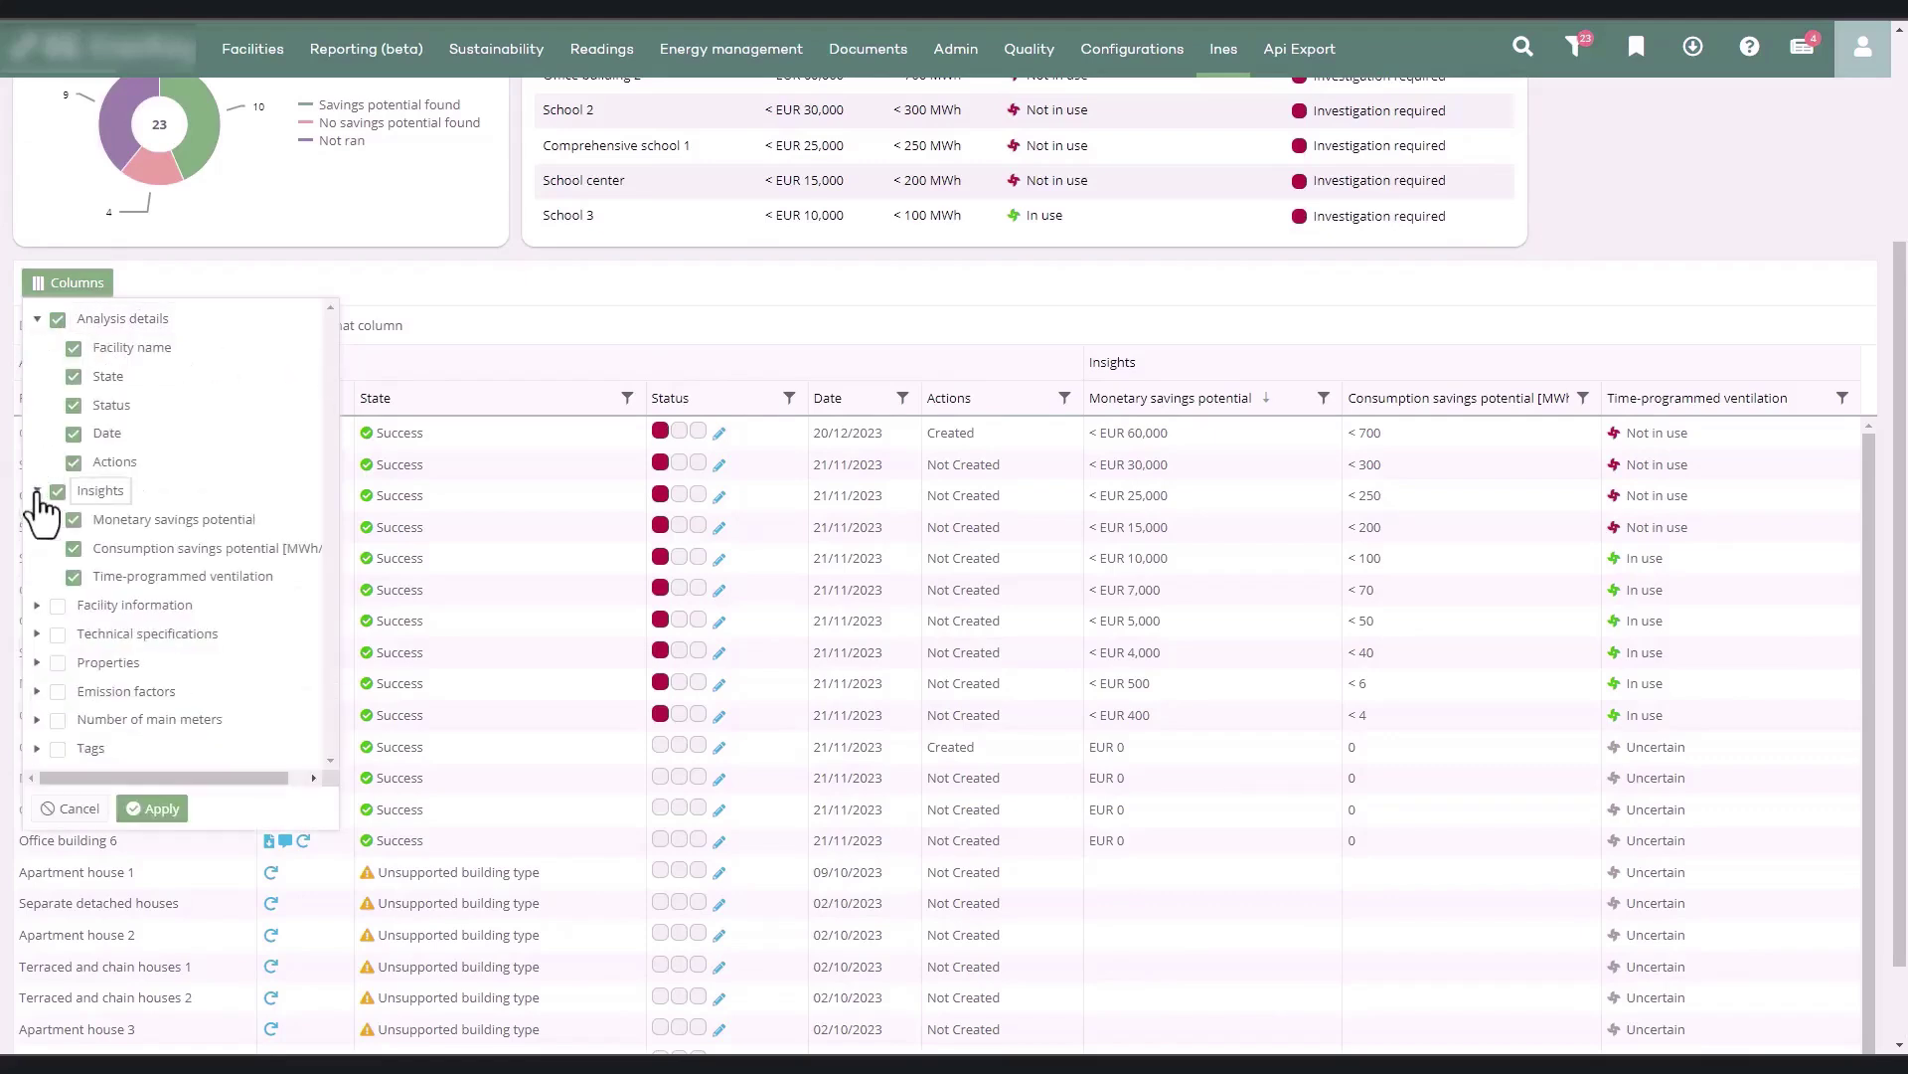
click(815, 320)
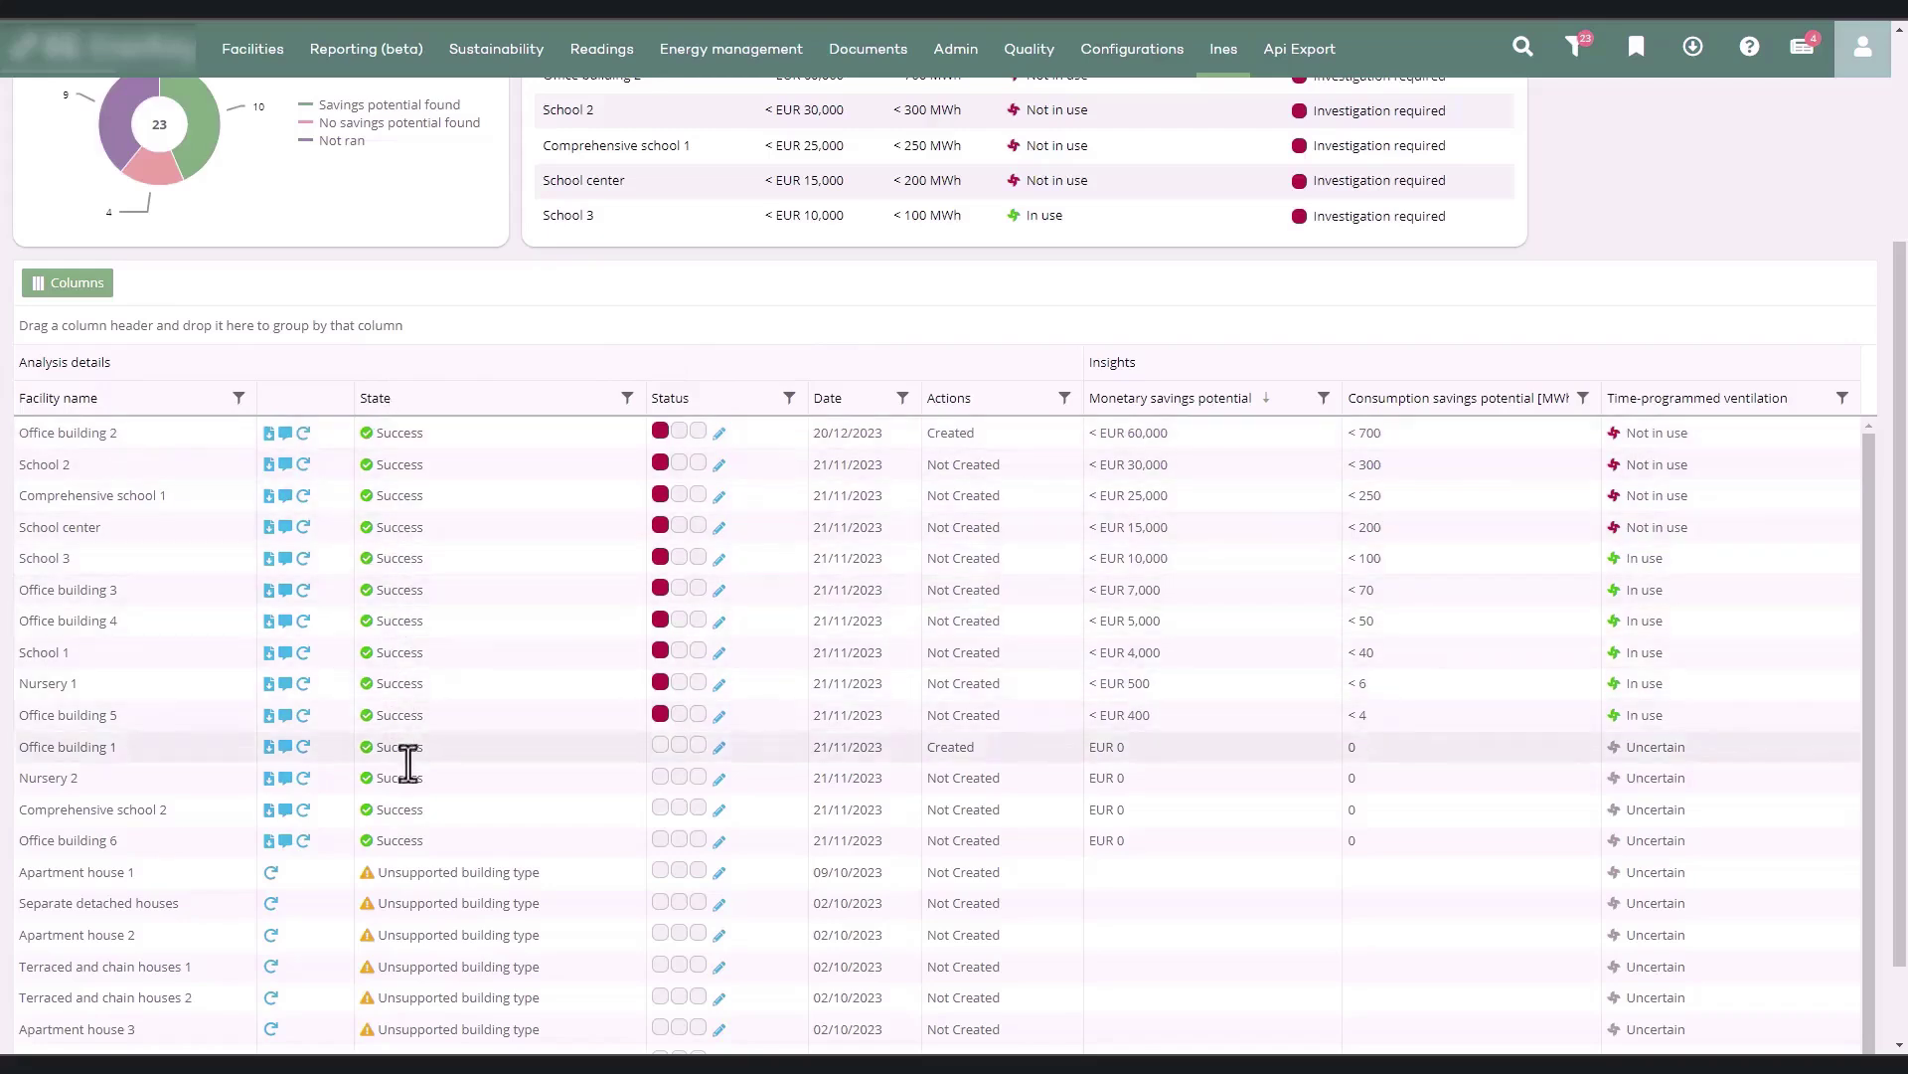
Check the analysis state of the apartment houses and detached houses further down the facility table
scroll(438, 873, down, 1)
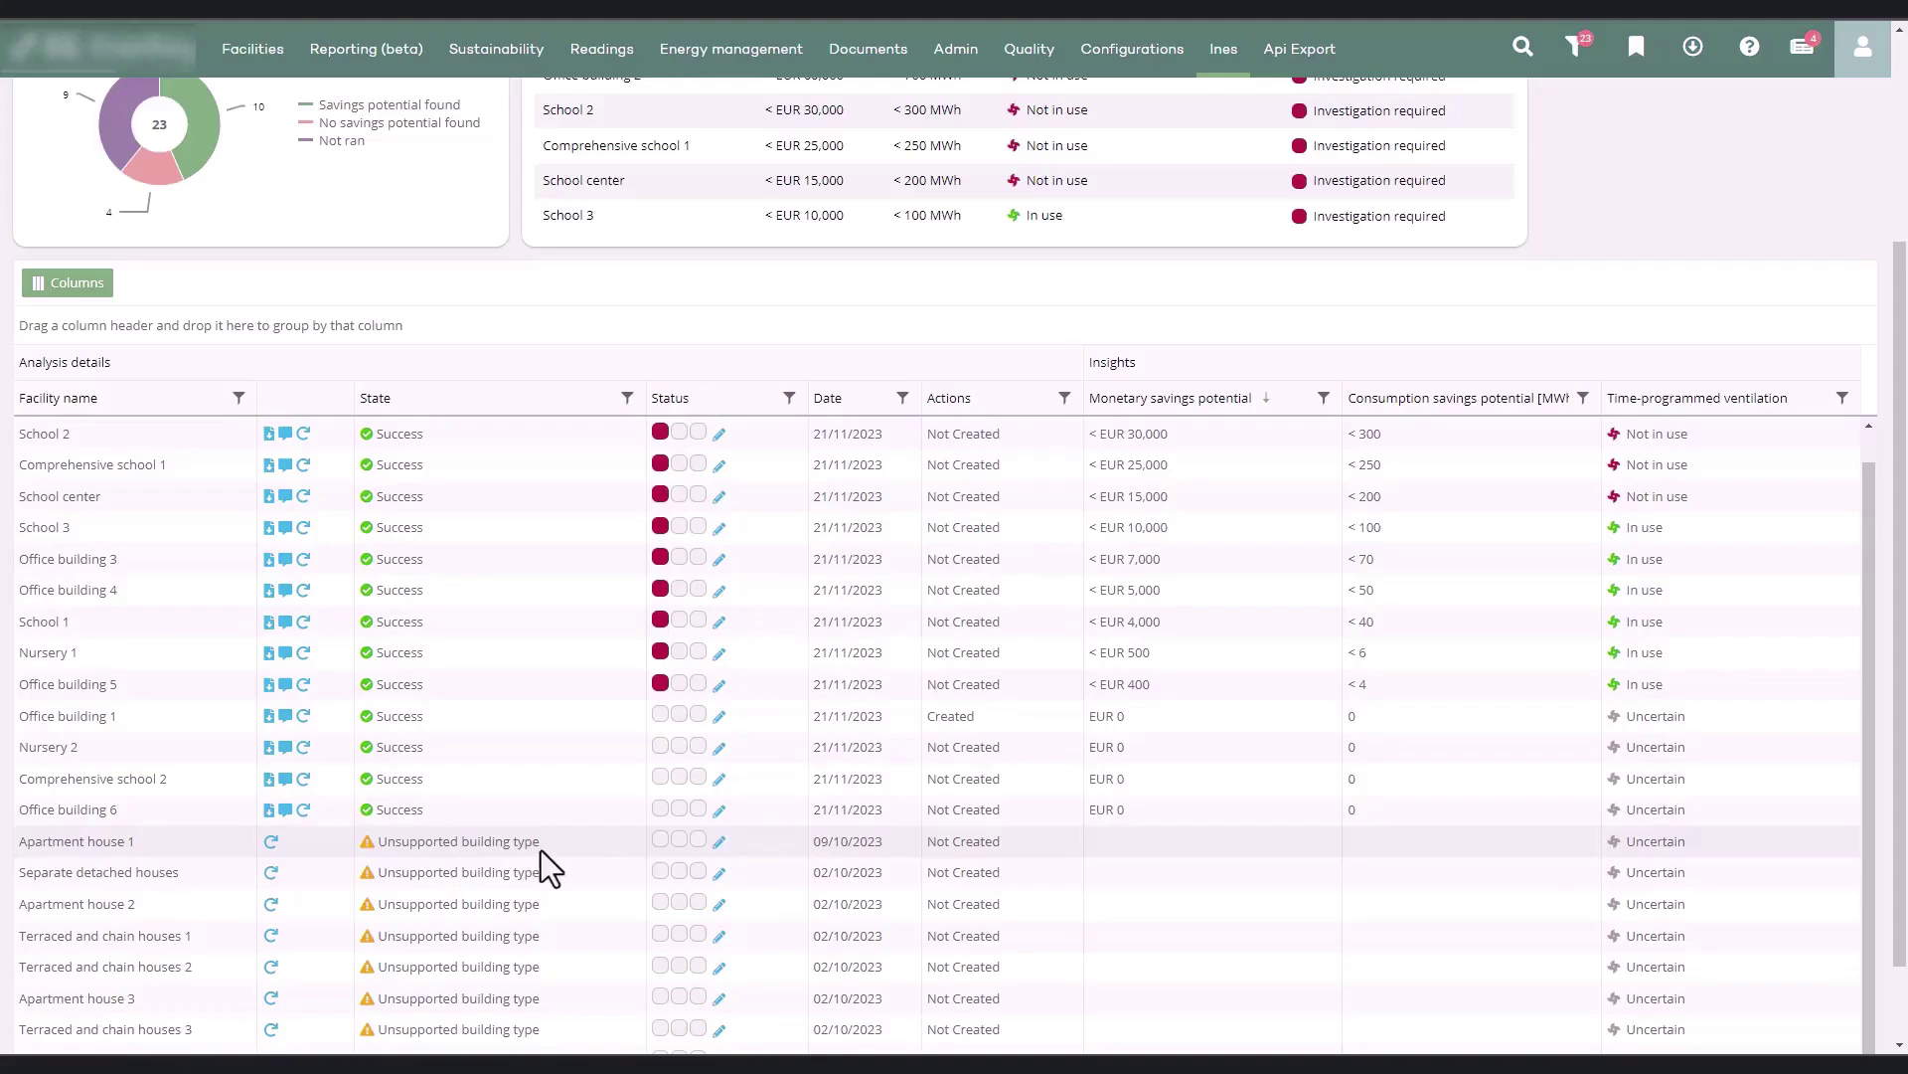
drag(540, 850, 360, 844)
click(585, 356)
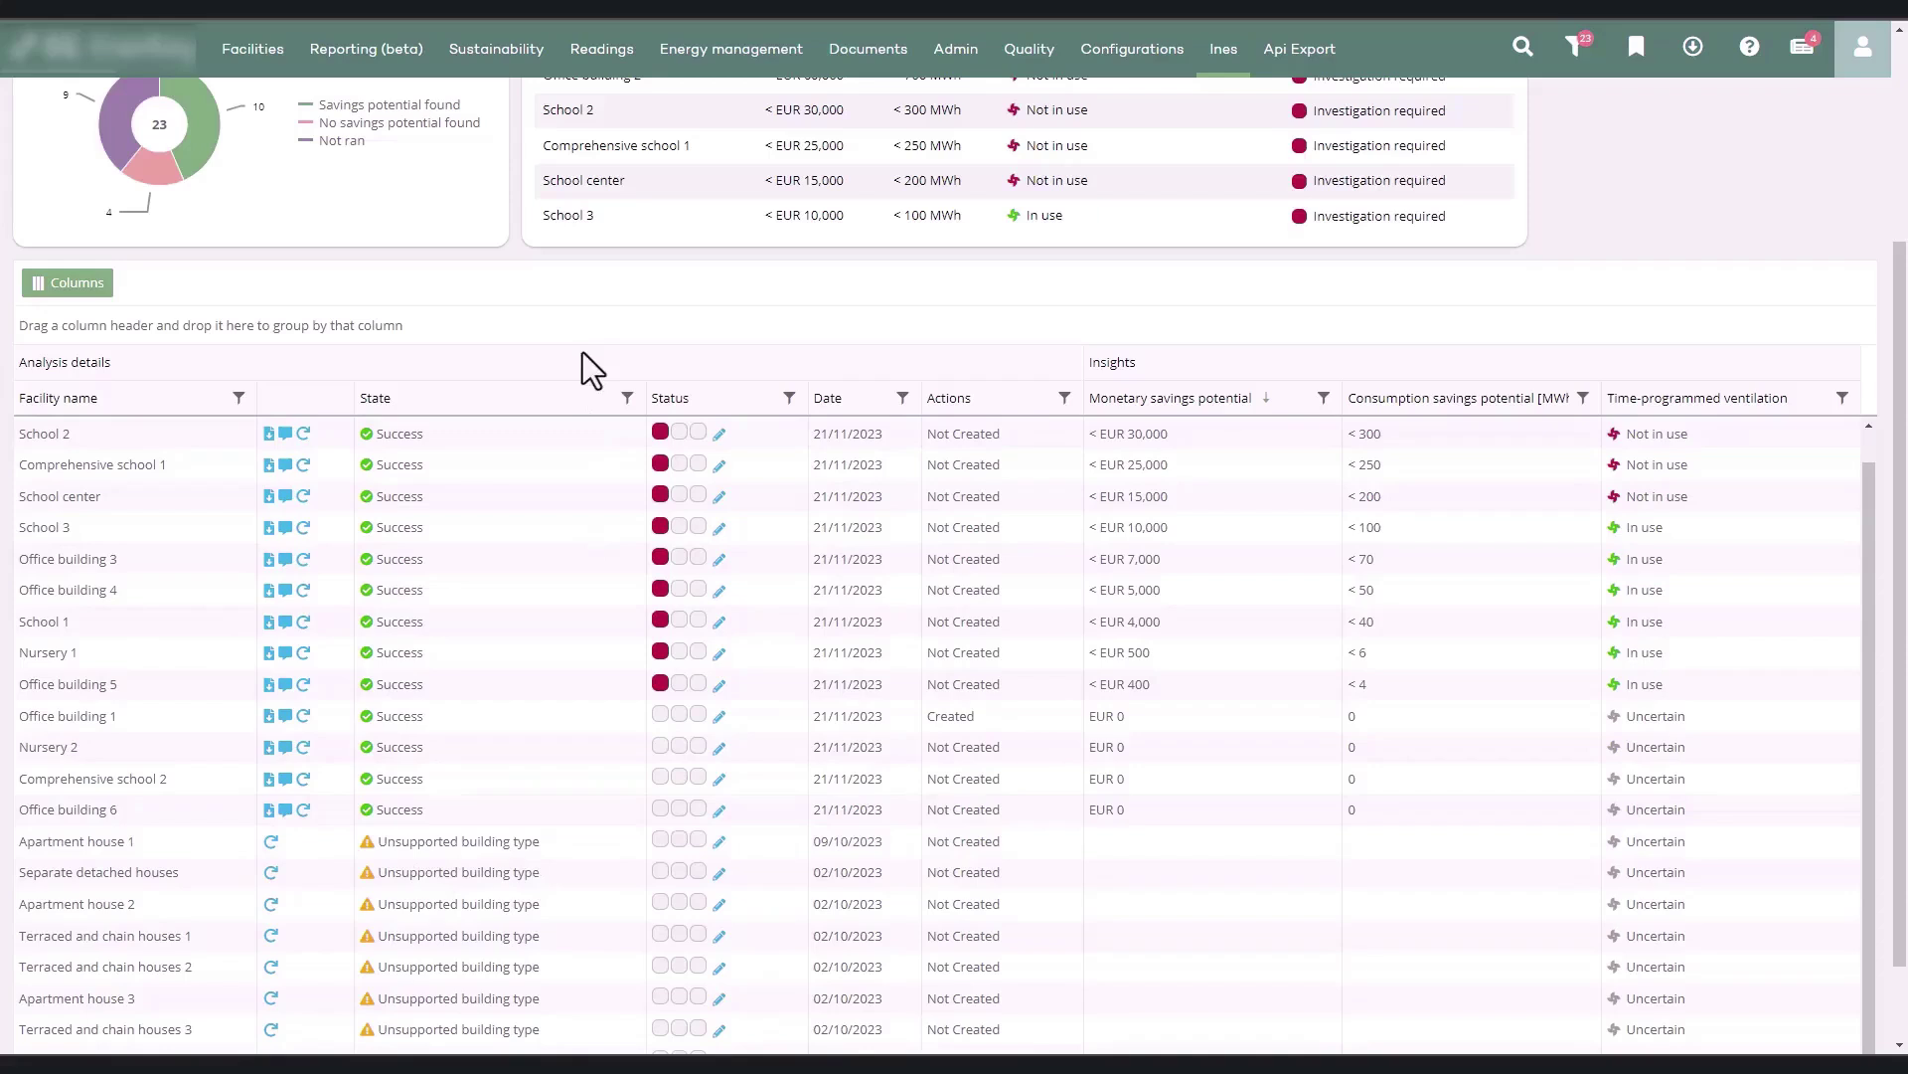
View the available investigation status options for School 2, and close the status editor without saving
click(718, 433)
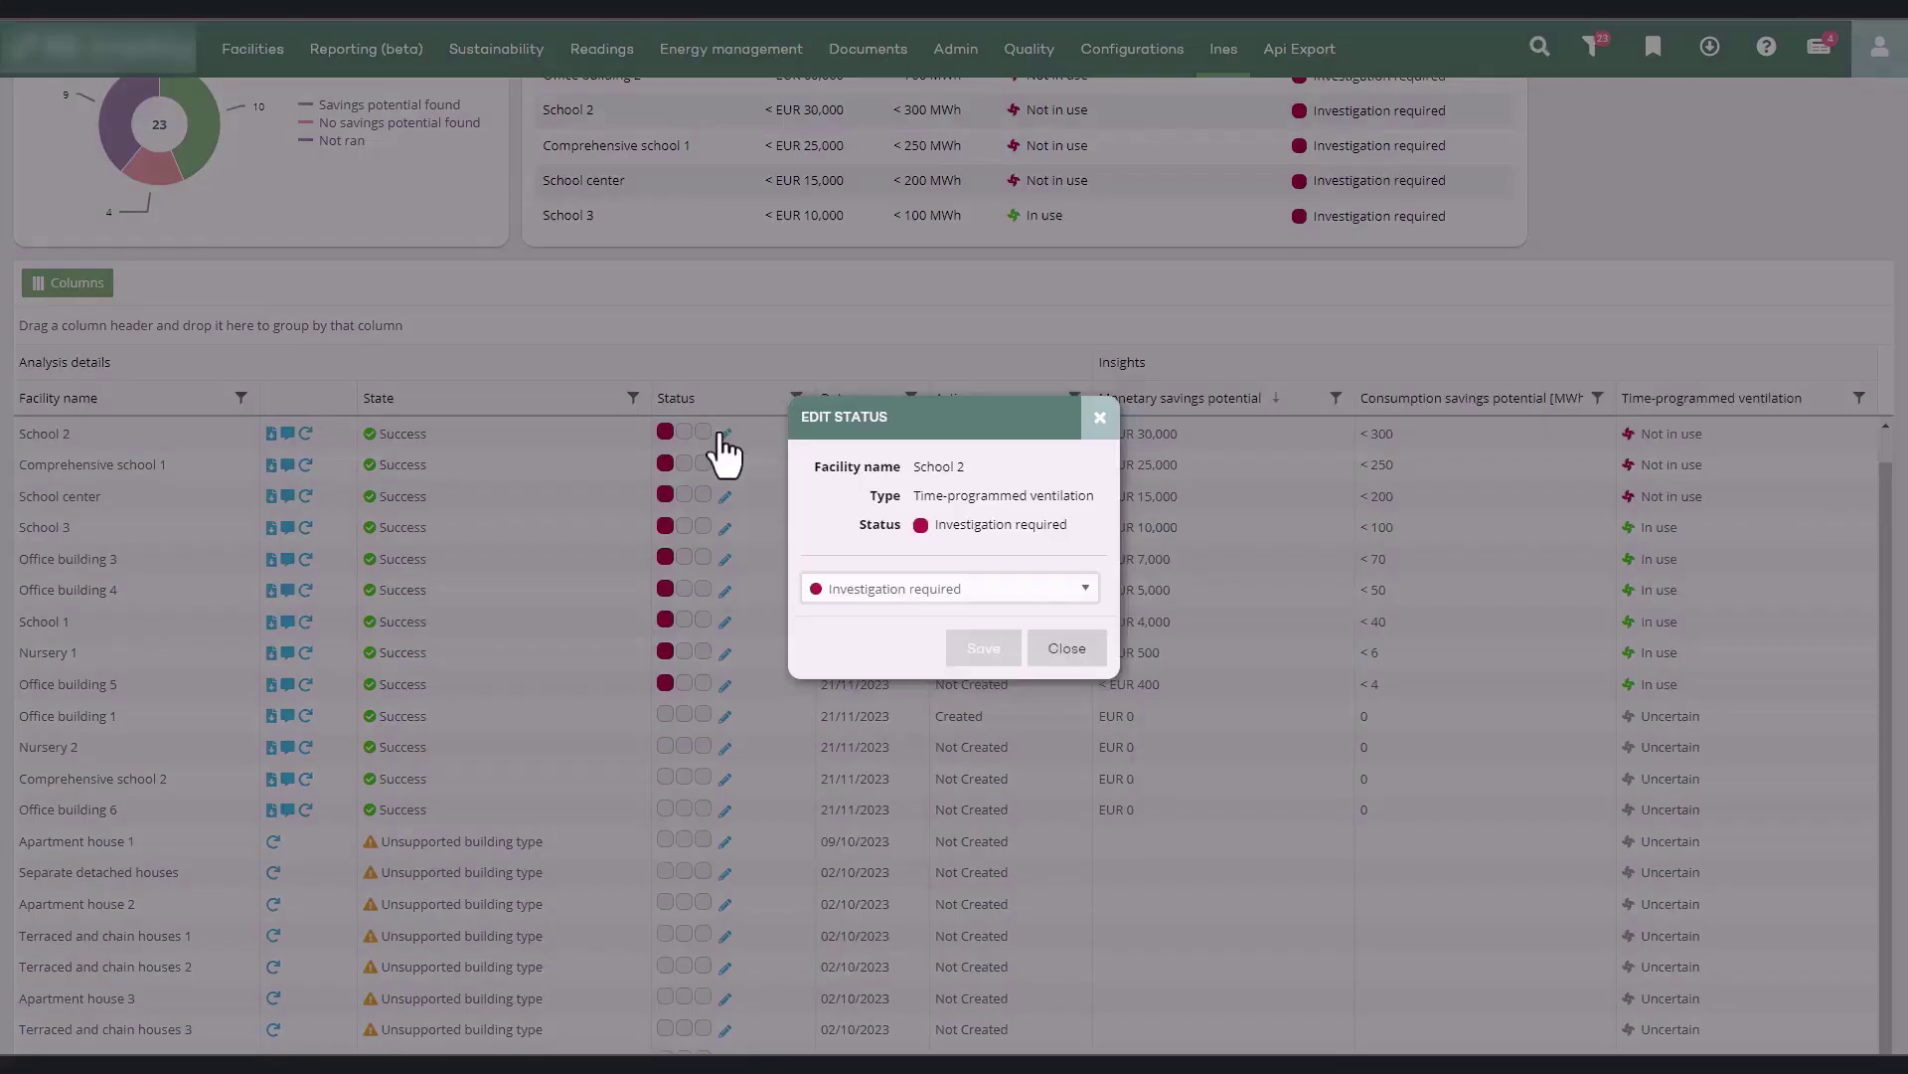
click(932, 588)
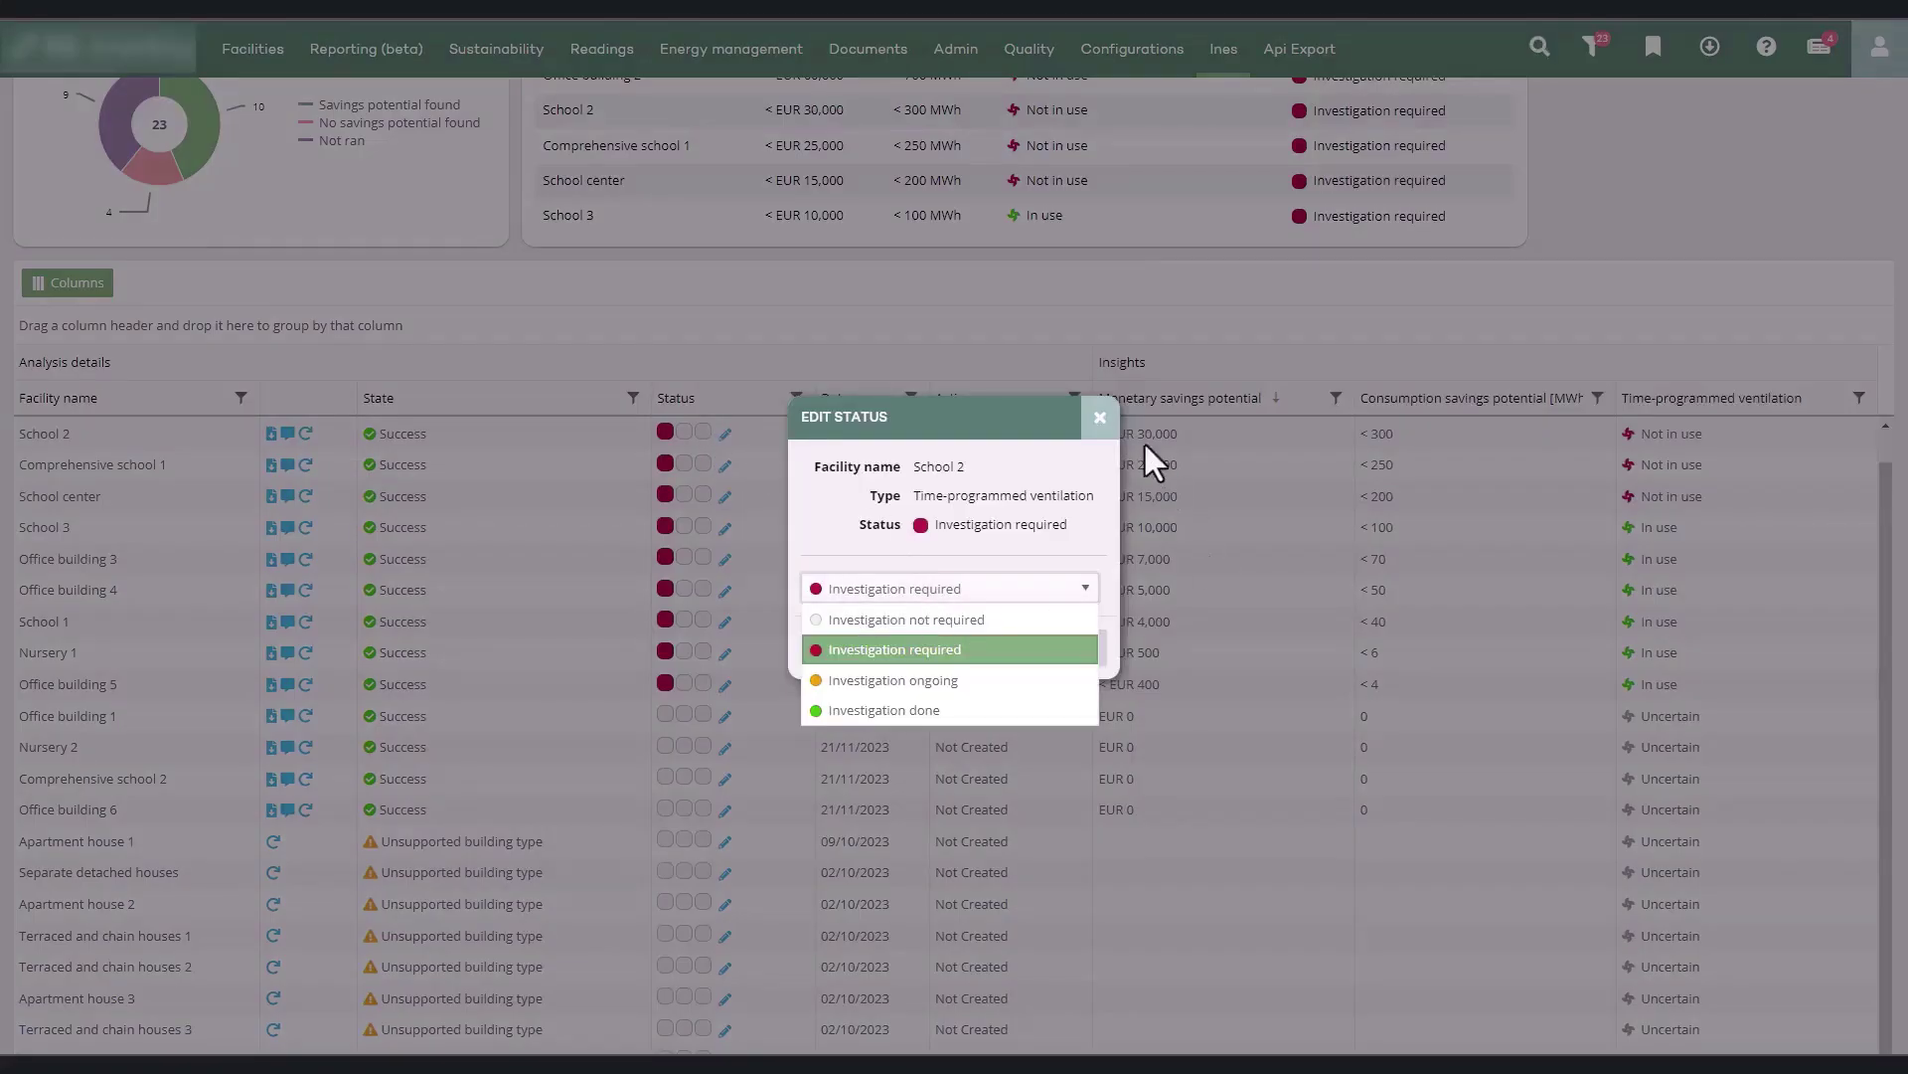
click(1100, 418)
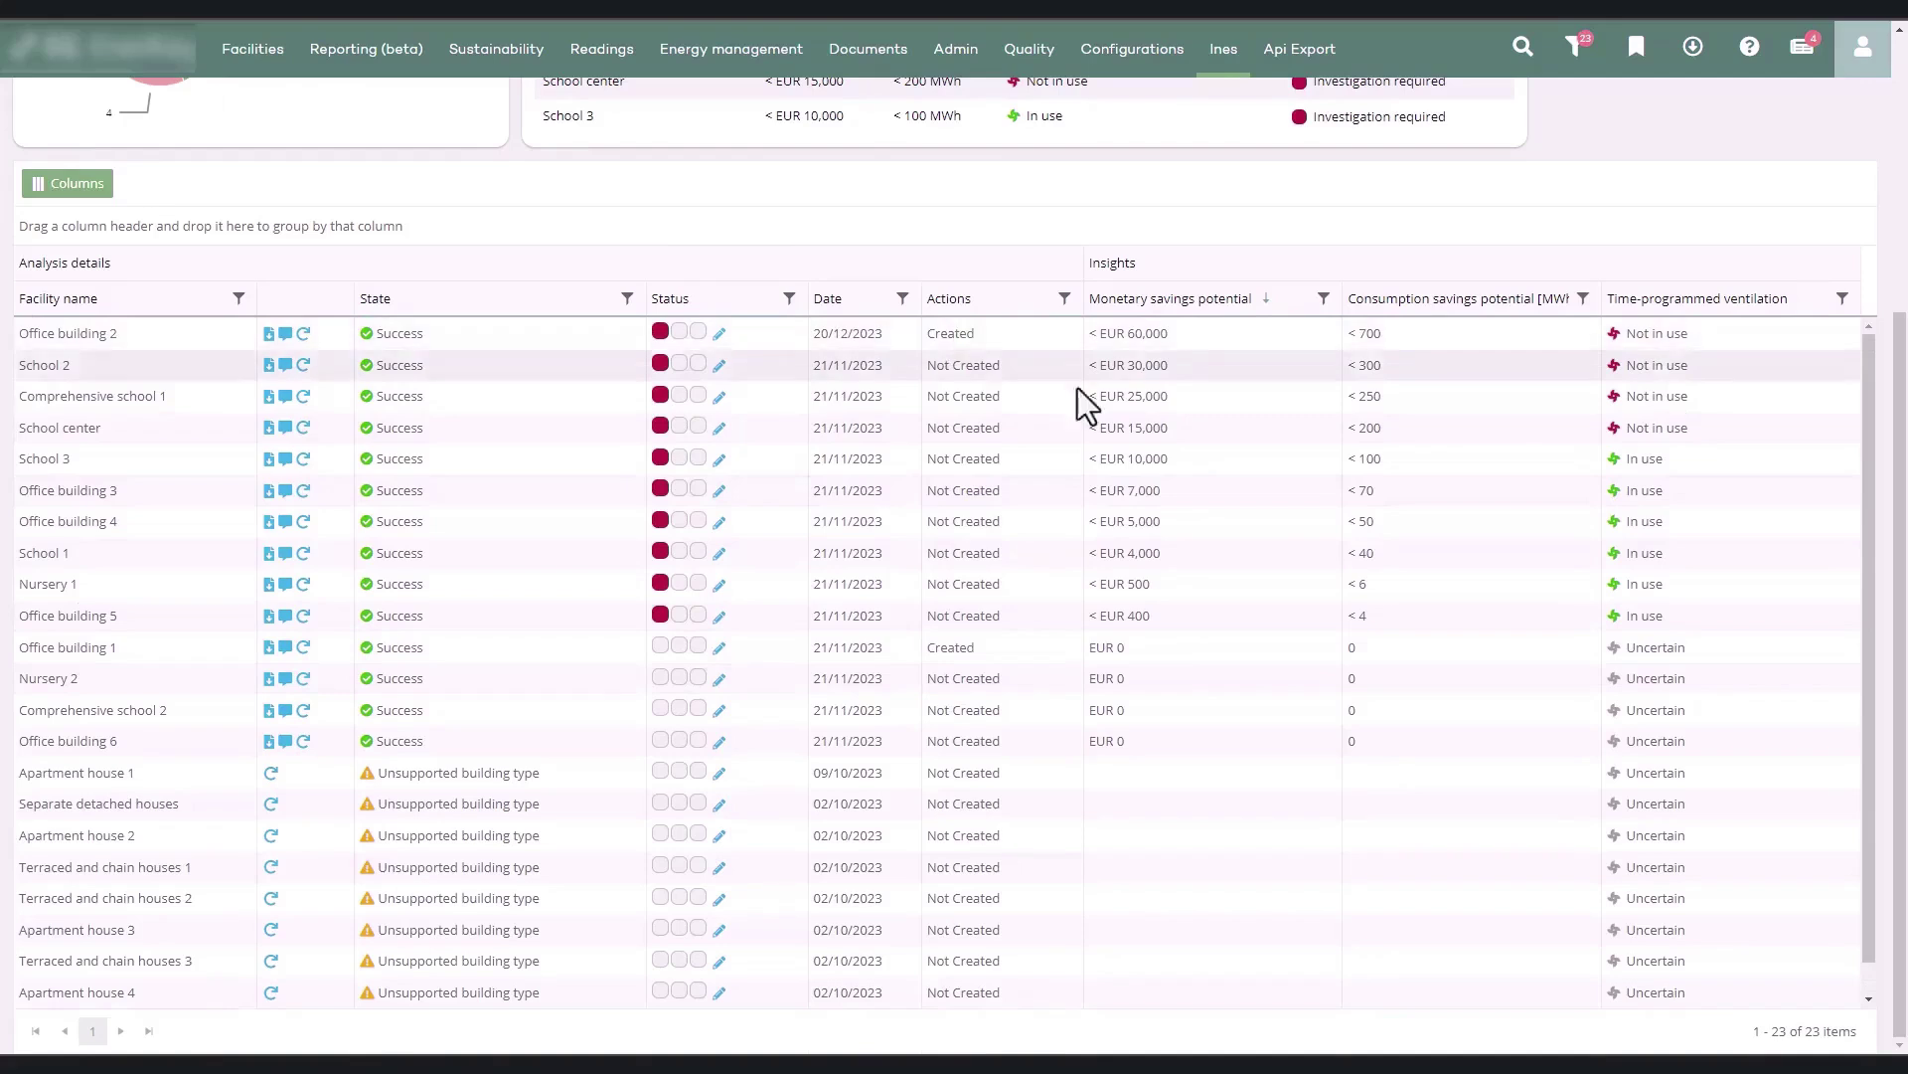
Open the ventilation analysis report for Comprehensive school 1 and review its monthly savings chart and inspection period statistics
mouse_move(1153, 310)
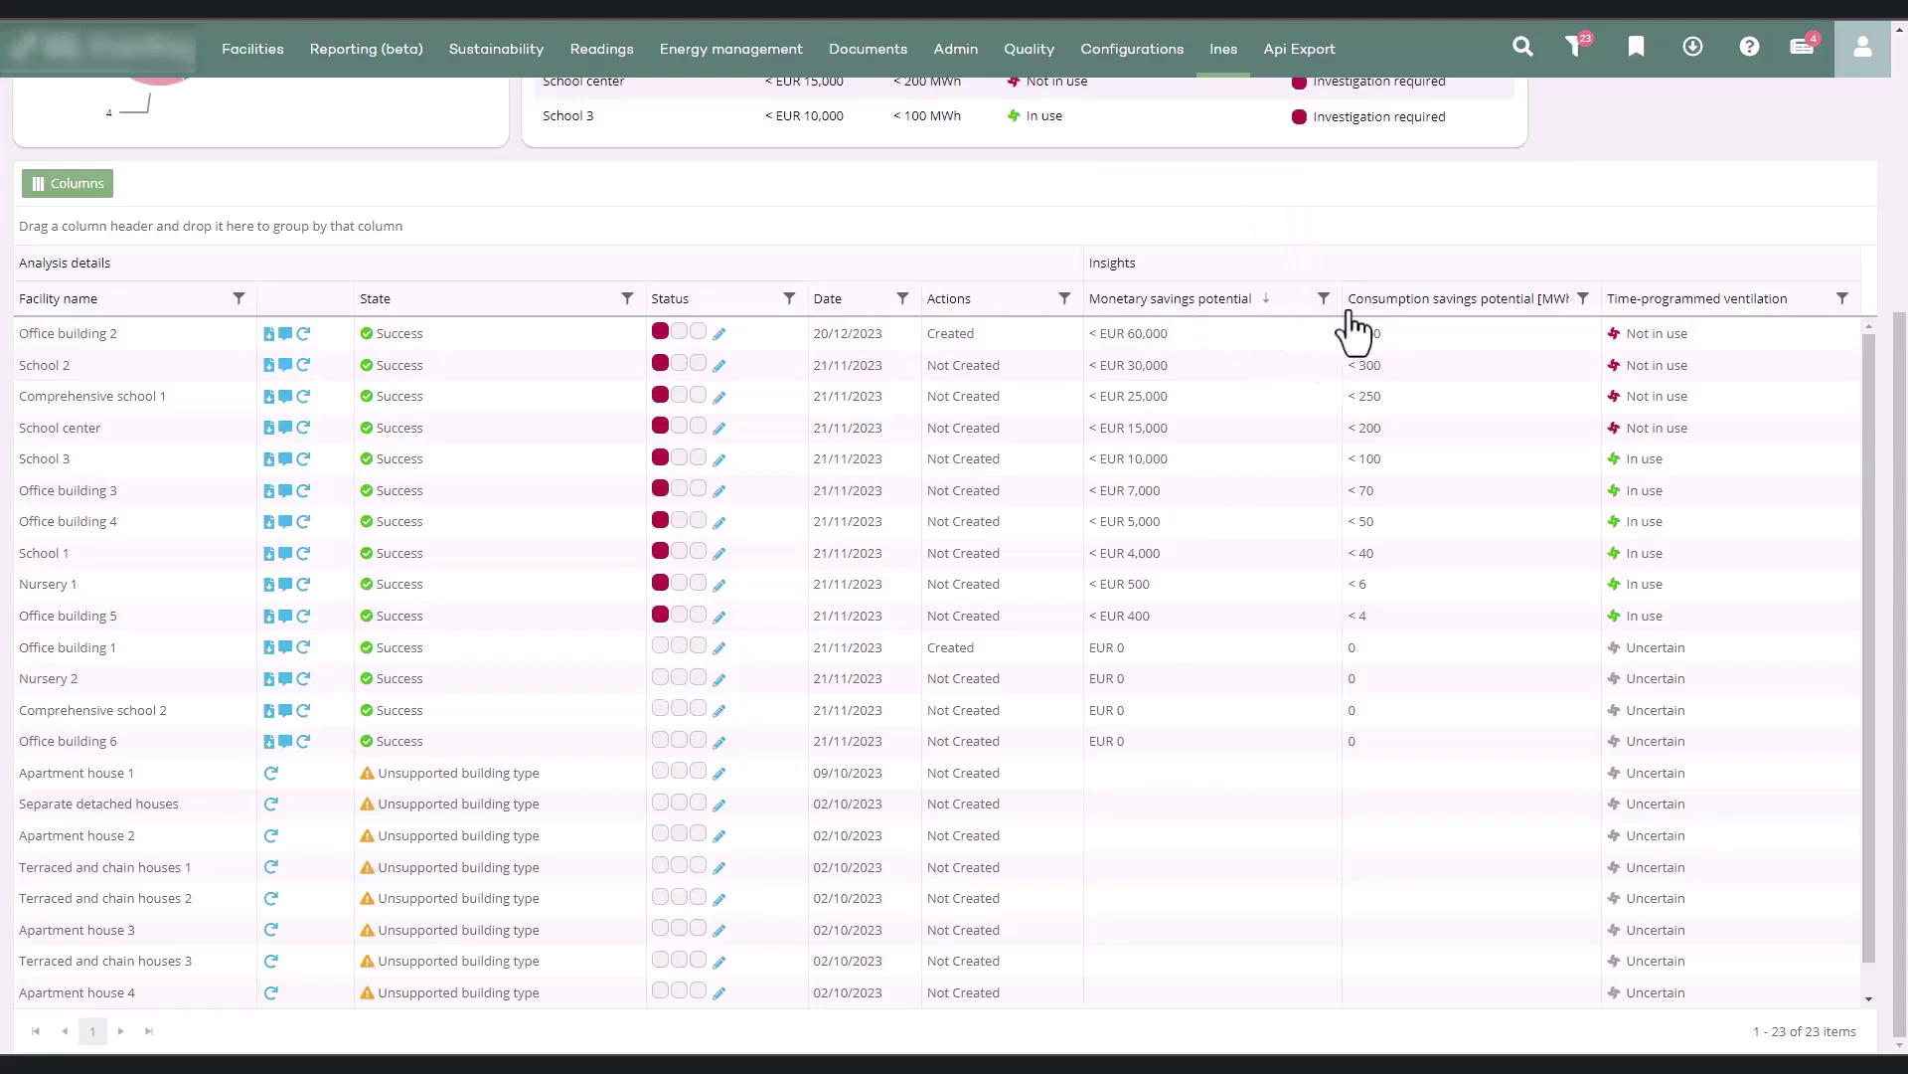
mouse_move(1382, 320)
mouse_move(1633, 318)
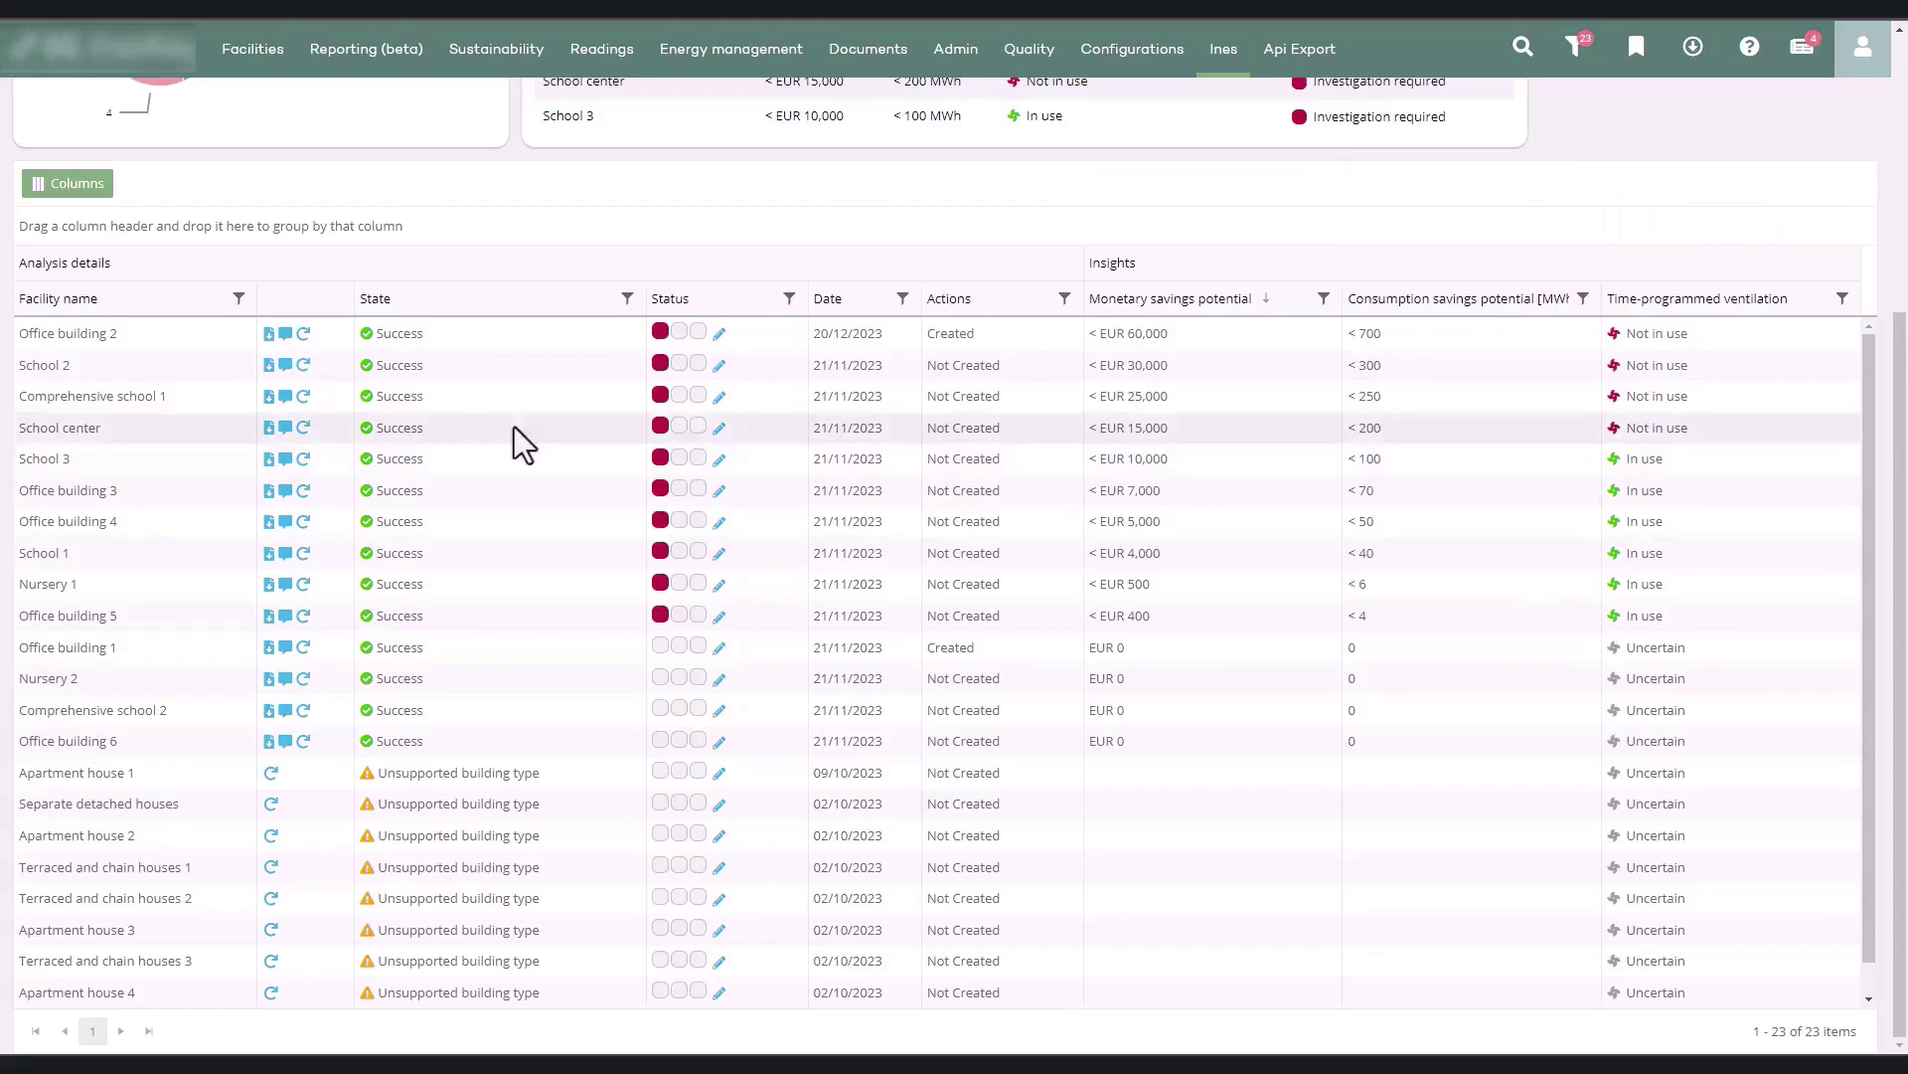
click(268, 397)
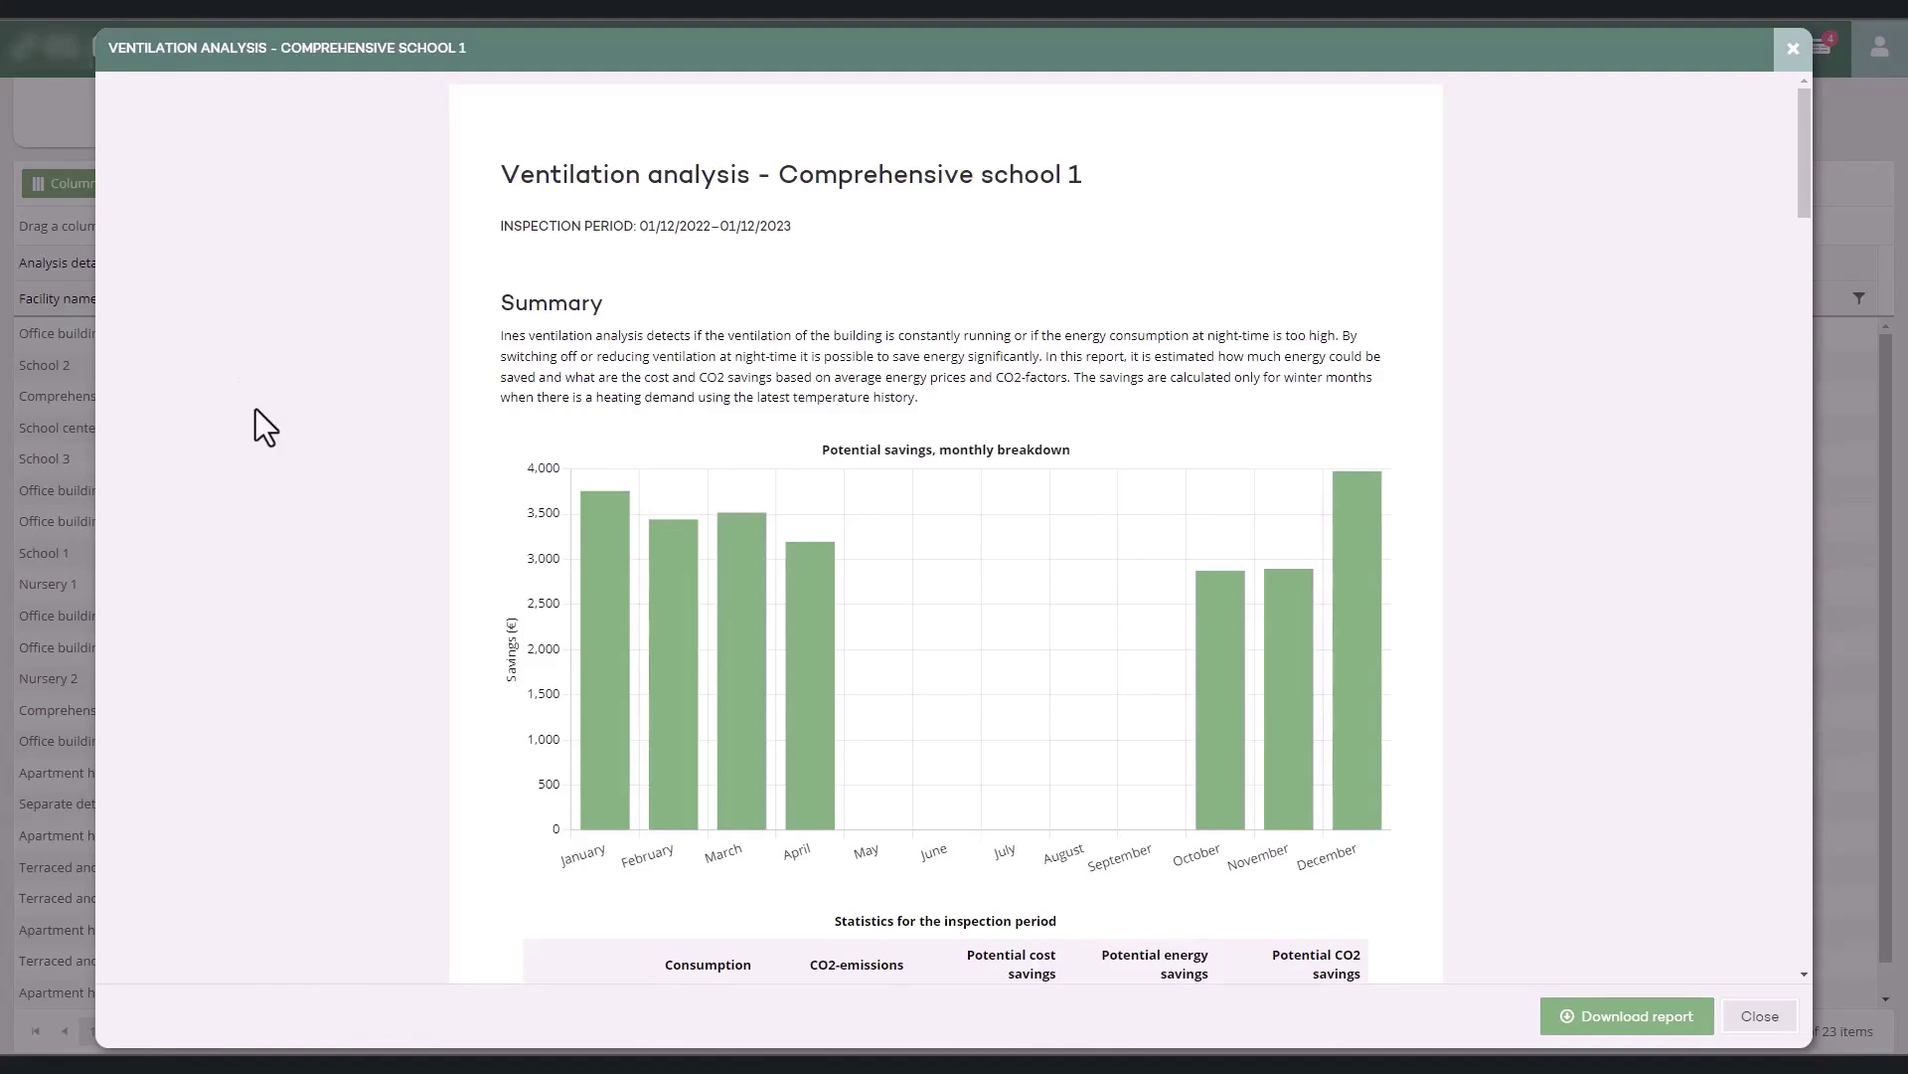
scroll(254, 408, down, 3)
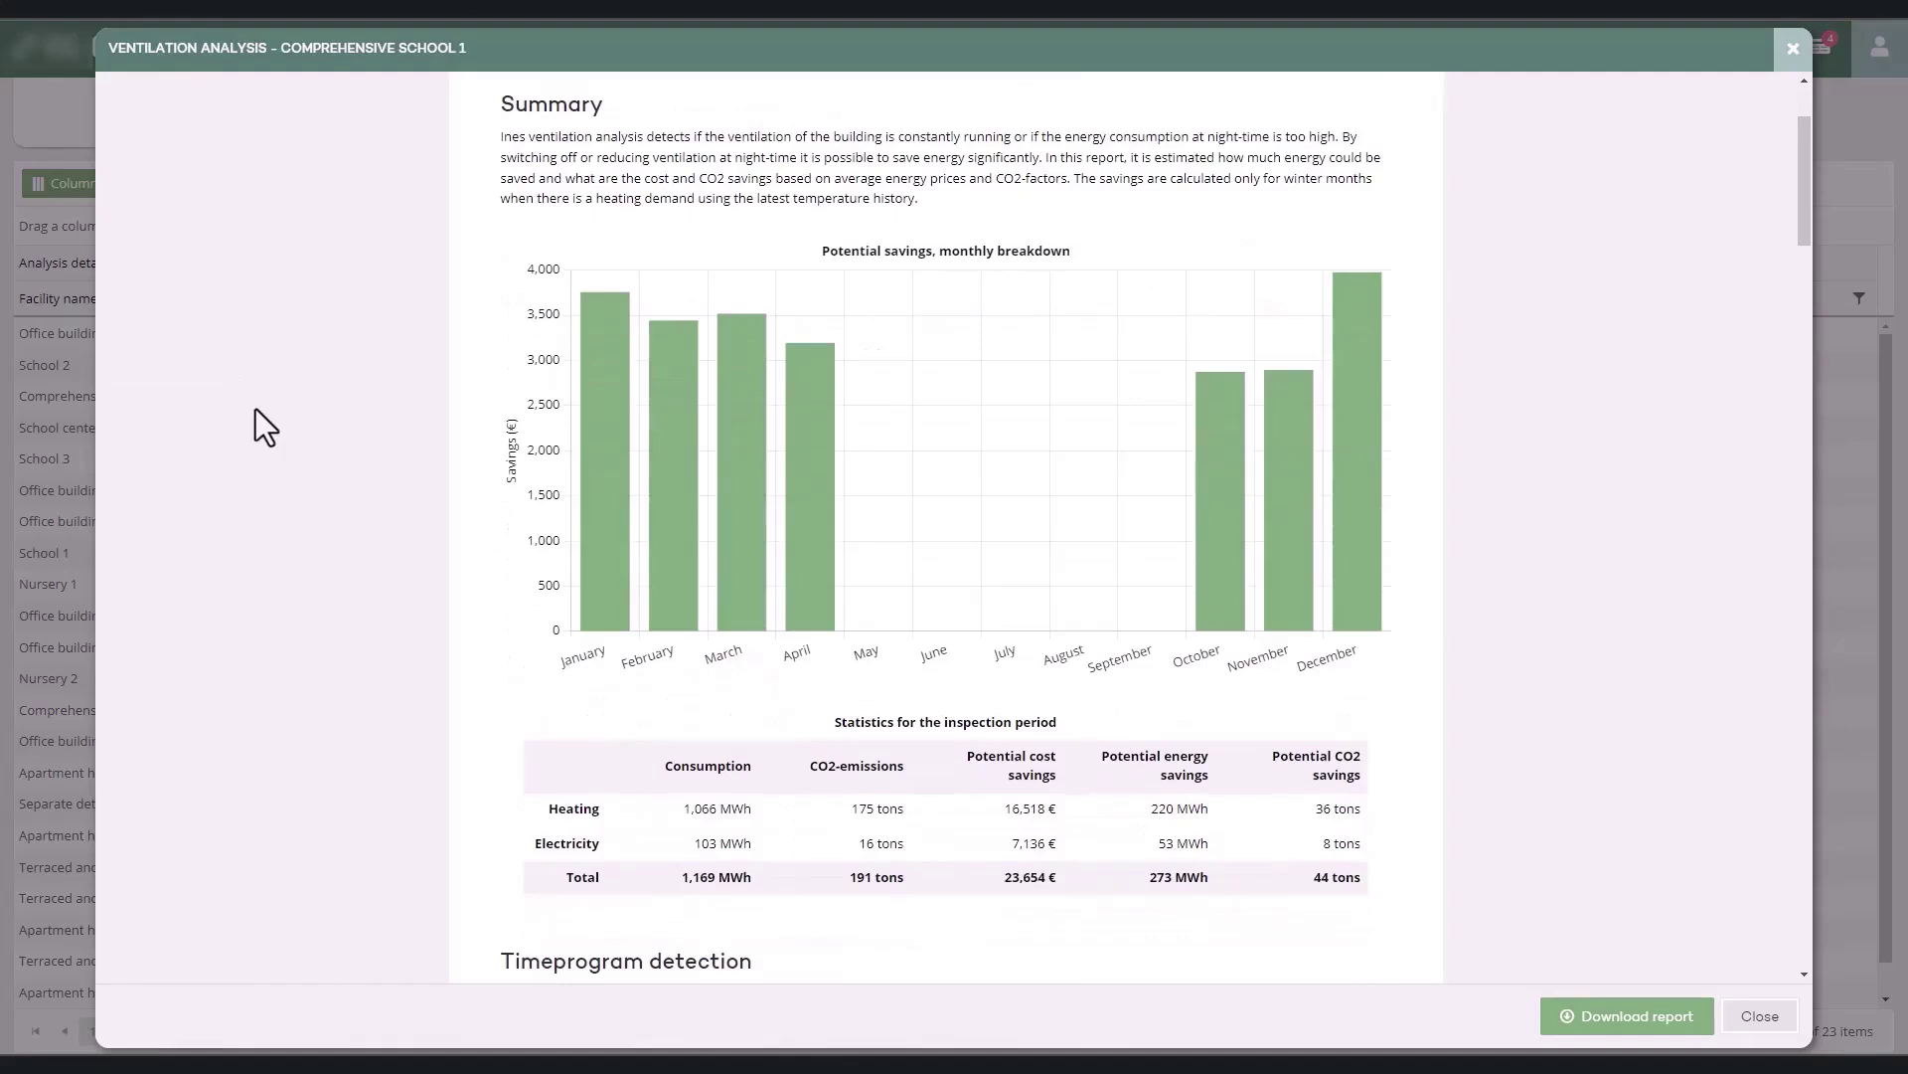
mouse_move(800, 341)
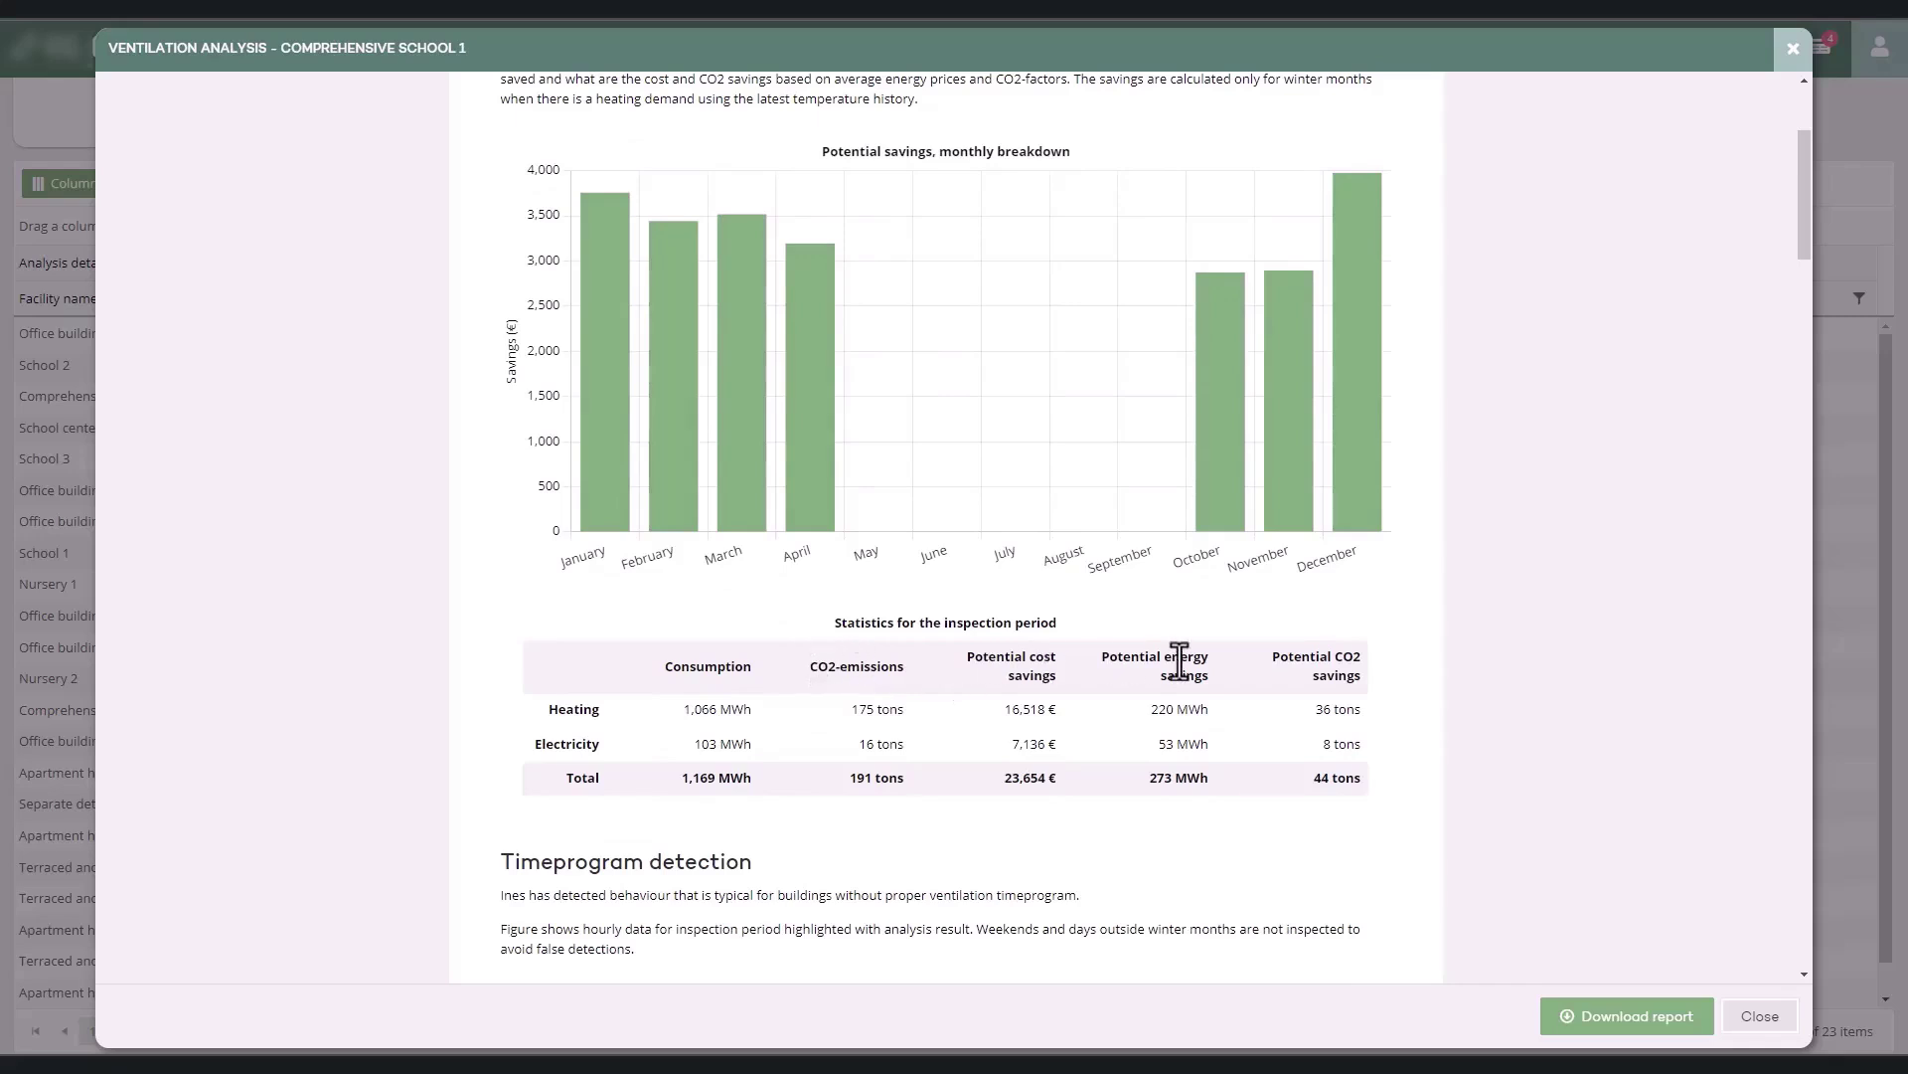
scroll(1349, 659, down, 1)
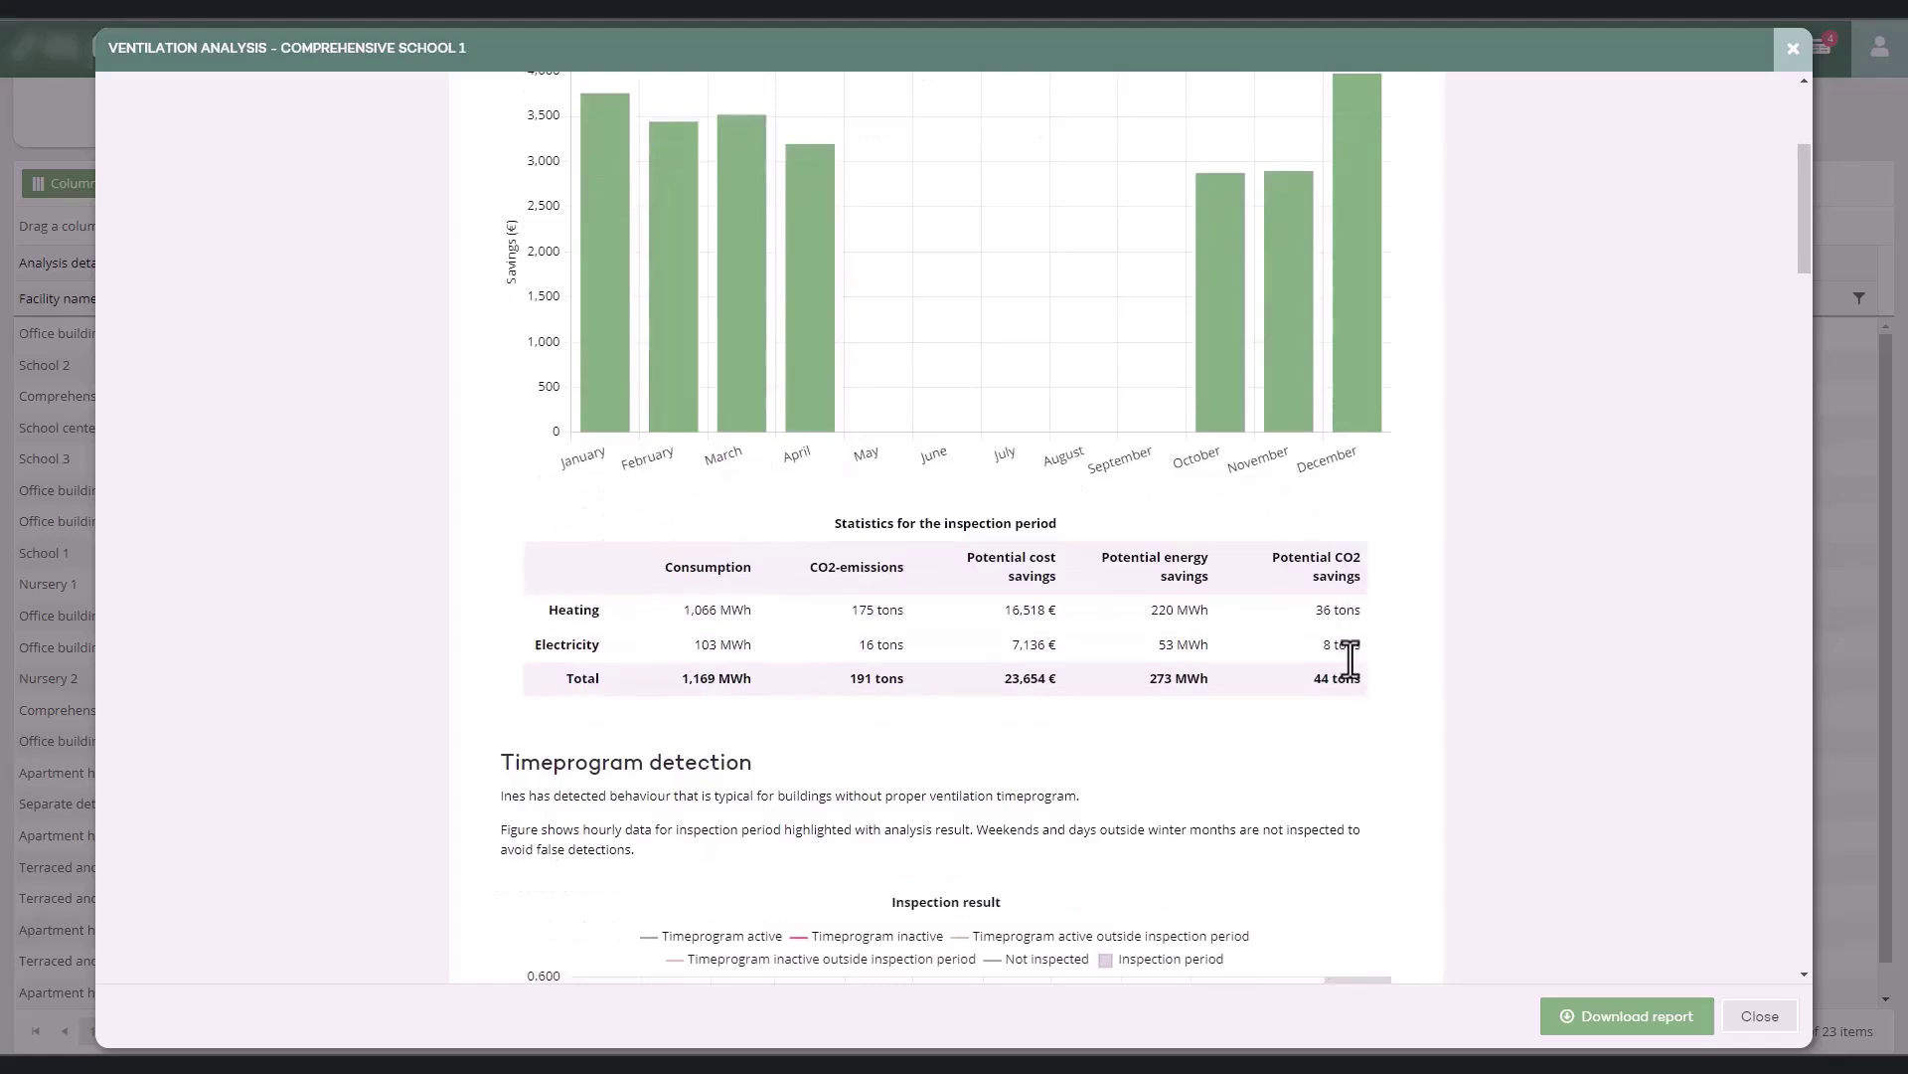
scroll(1350, 659, down, 1)
scroll(1493, 618, down, 2)
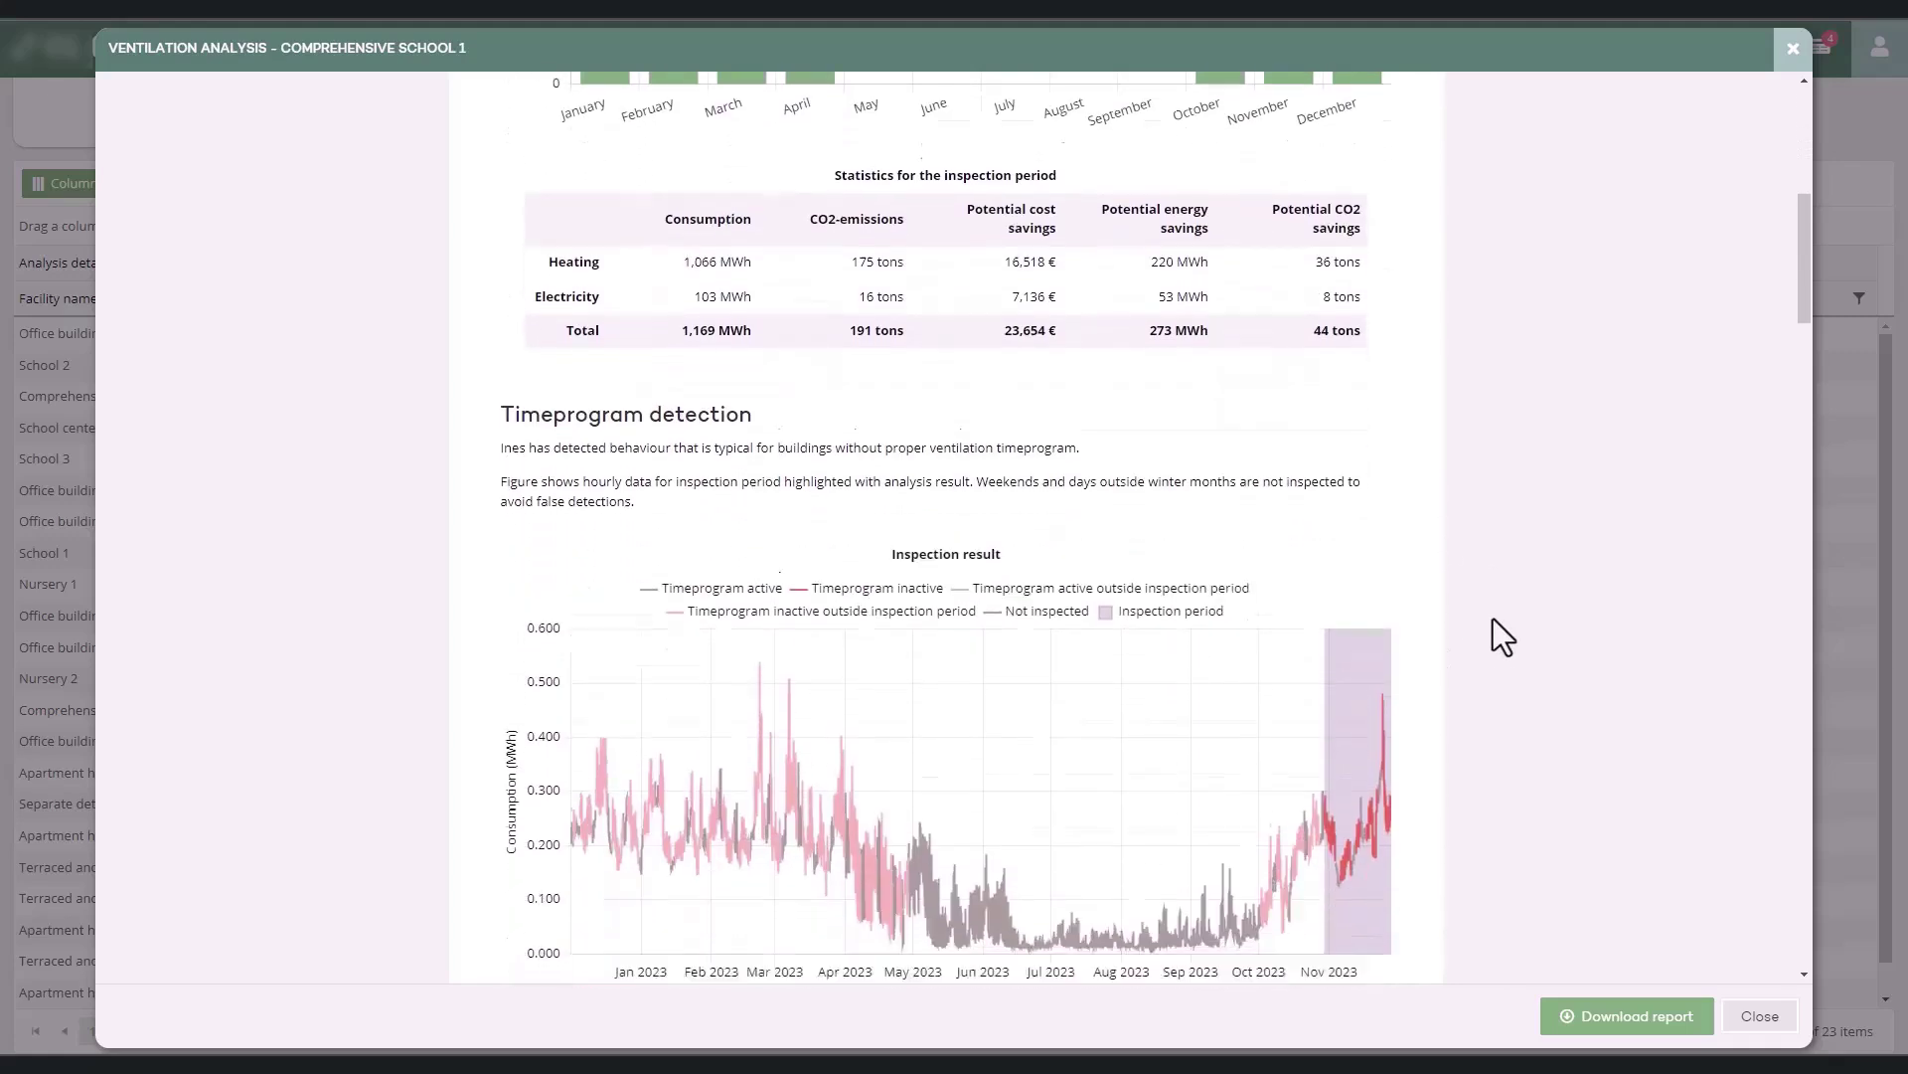
Examine hourly consumption in the Timeprogram detection chart, zooming and panning through the November 2023 inspection period before zooming back out
scroll(1493, 618, down, 1)
scroll(1493, 618, down, 1)
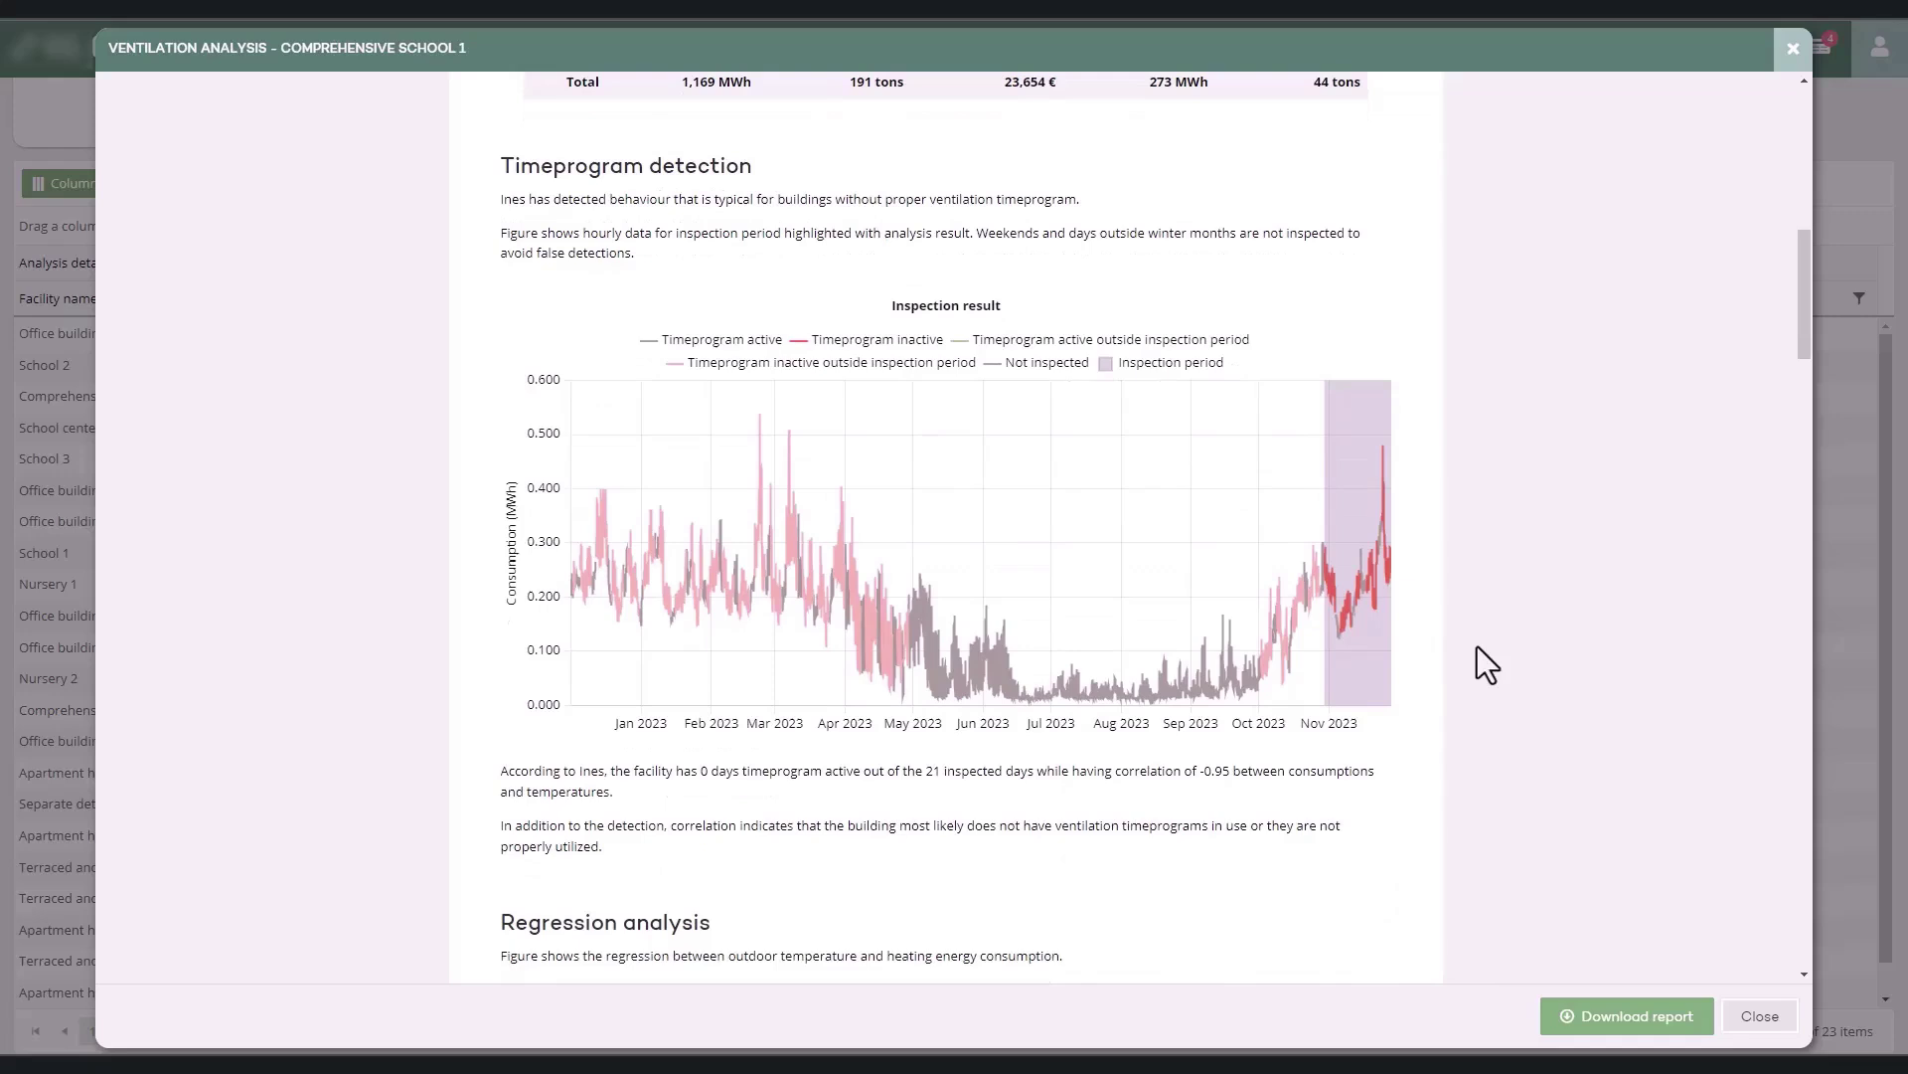
mouse_move(1340, 634)
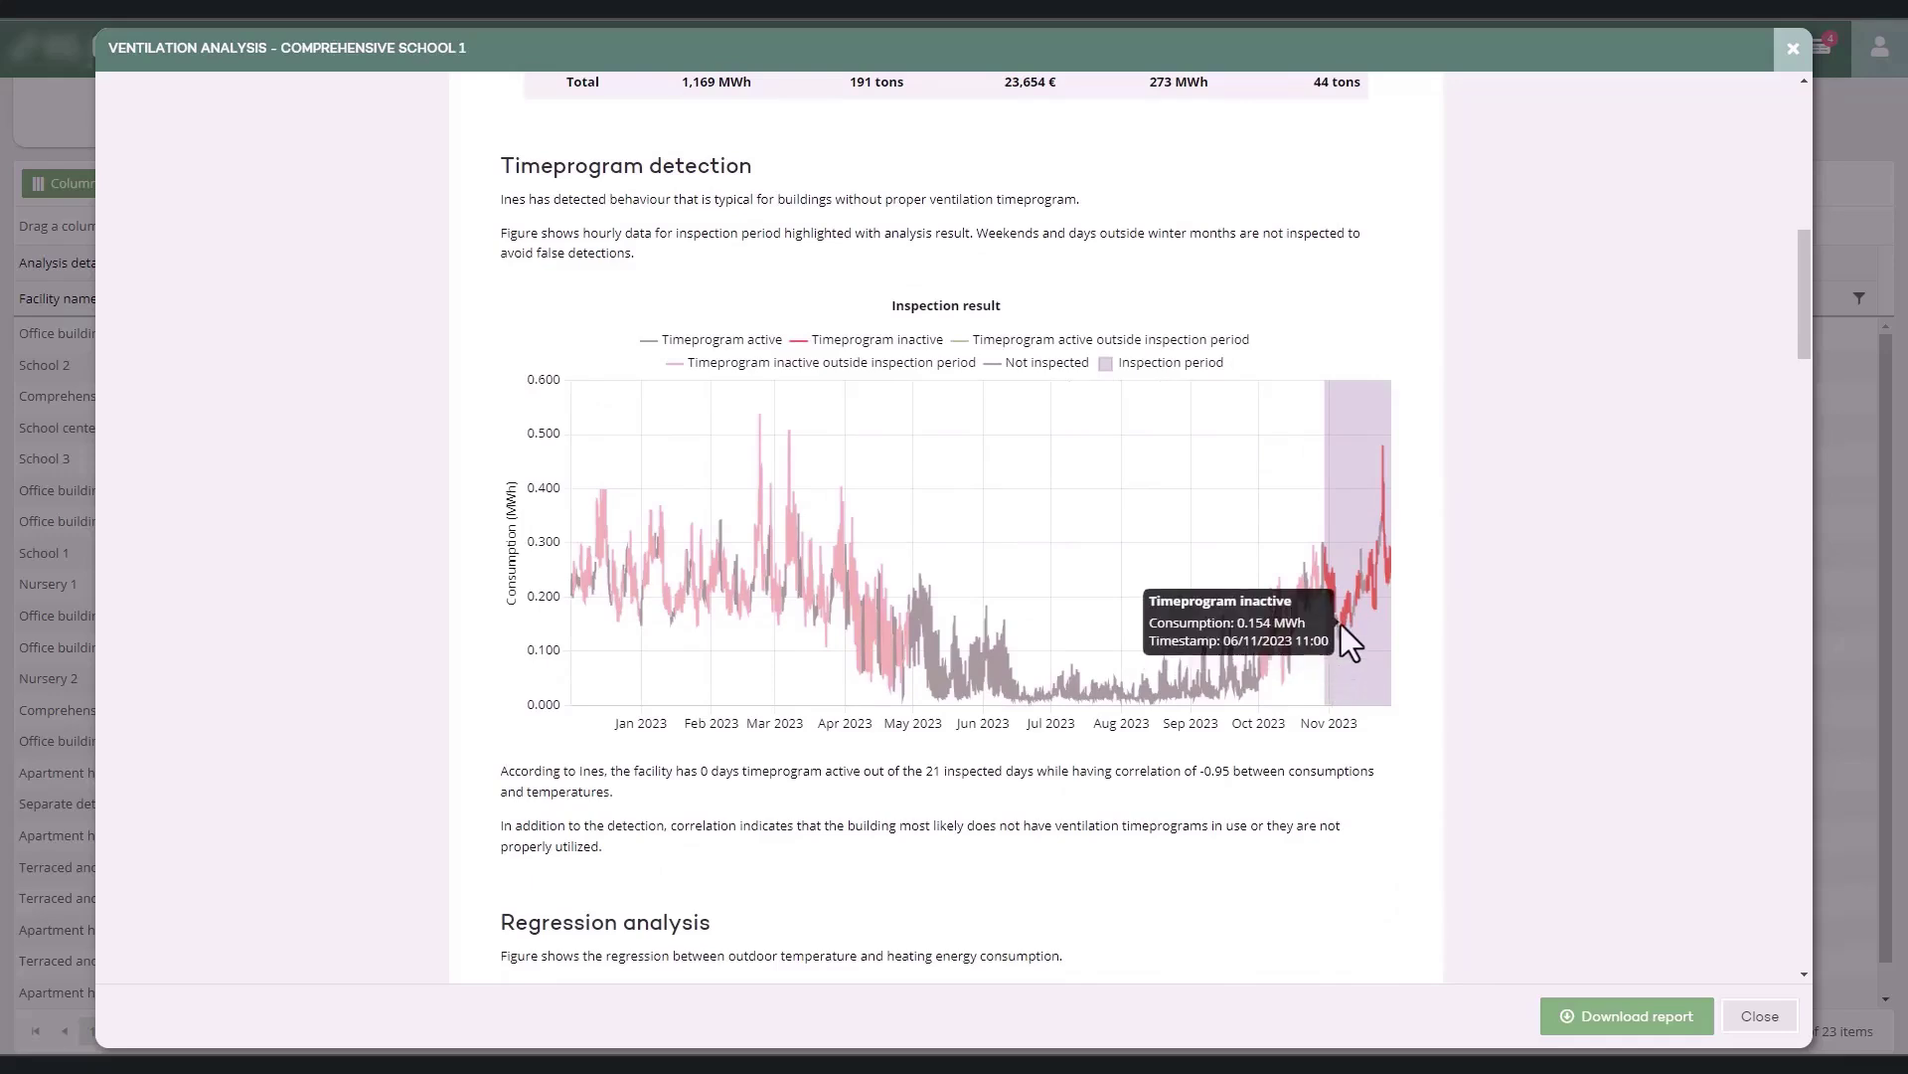
scroll(1344, 618, up, 5)
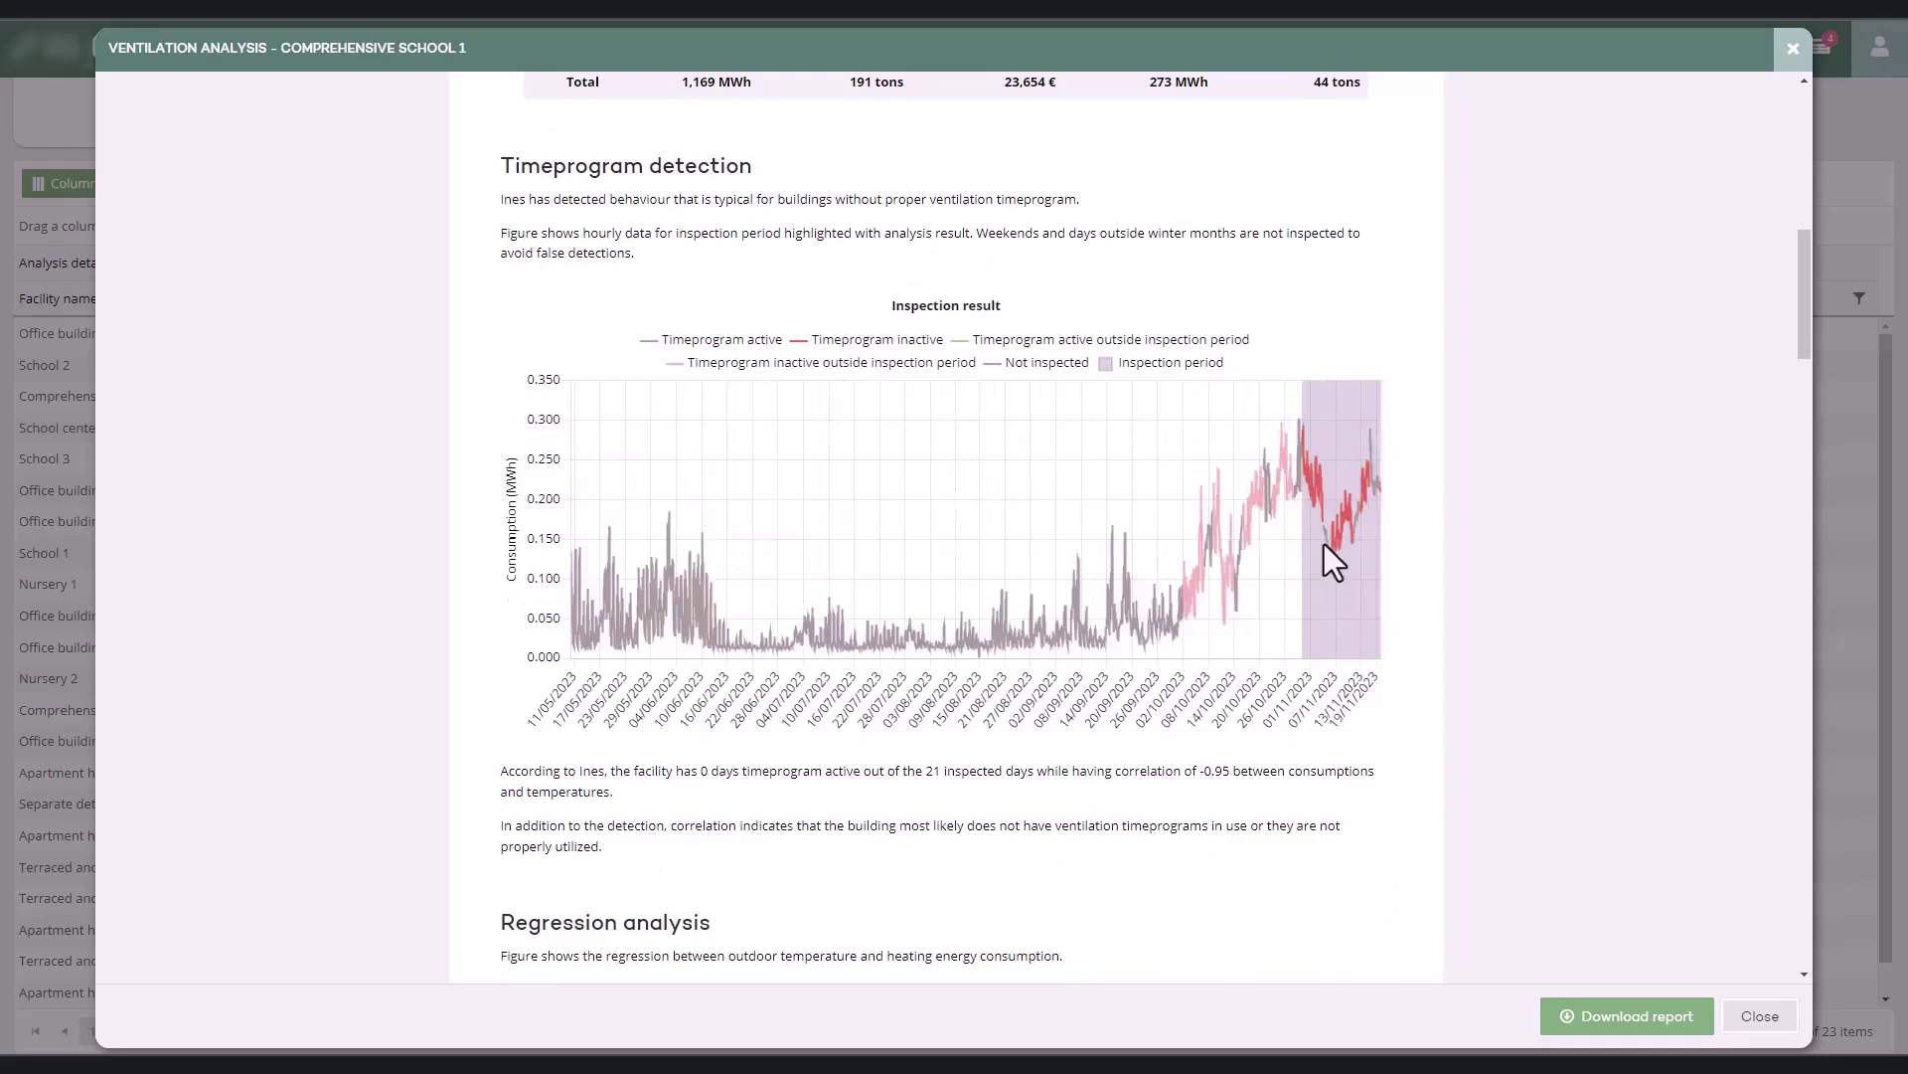
scroll(1340, 465, up, 1)
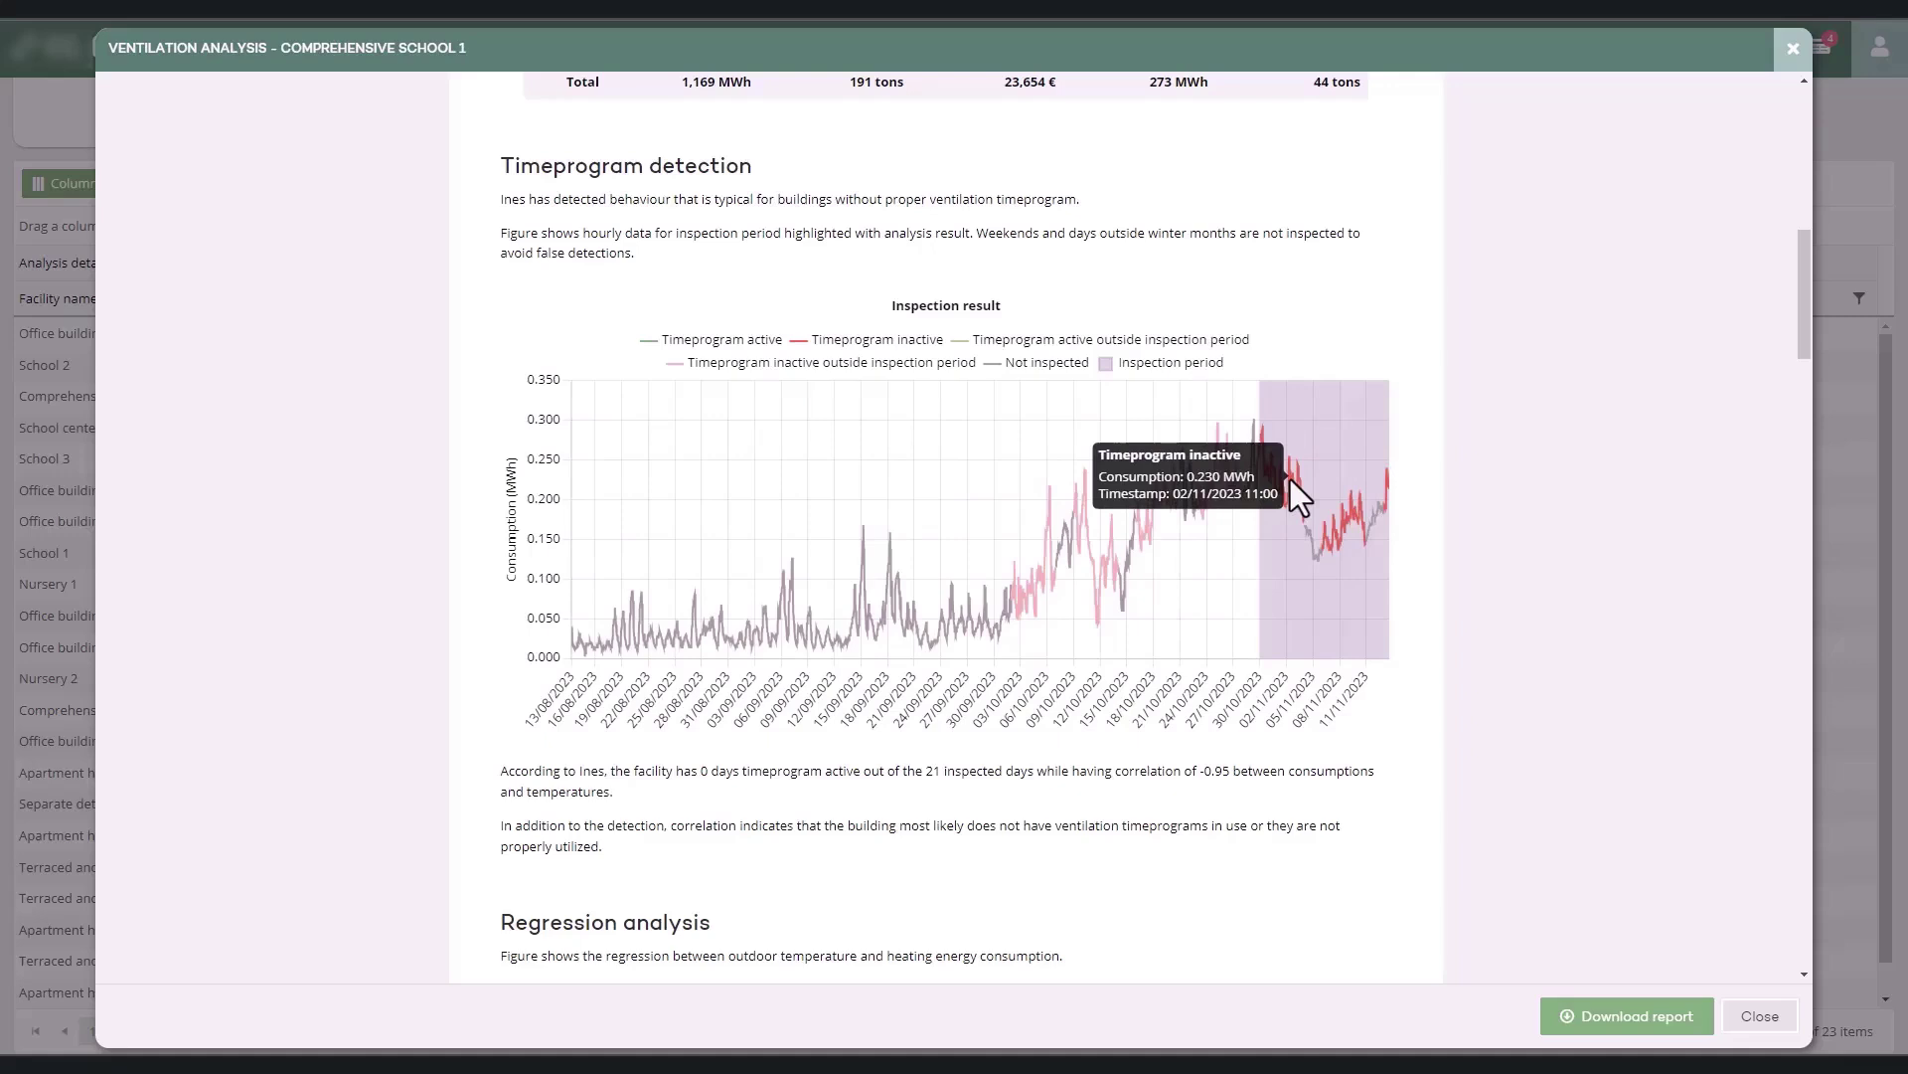
scroll(1292, 481, up, 5)
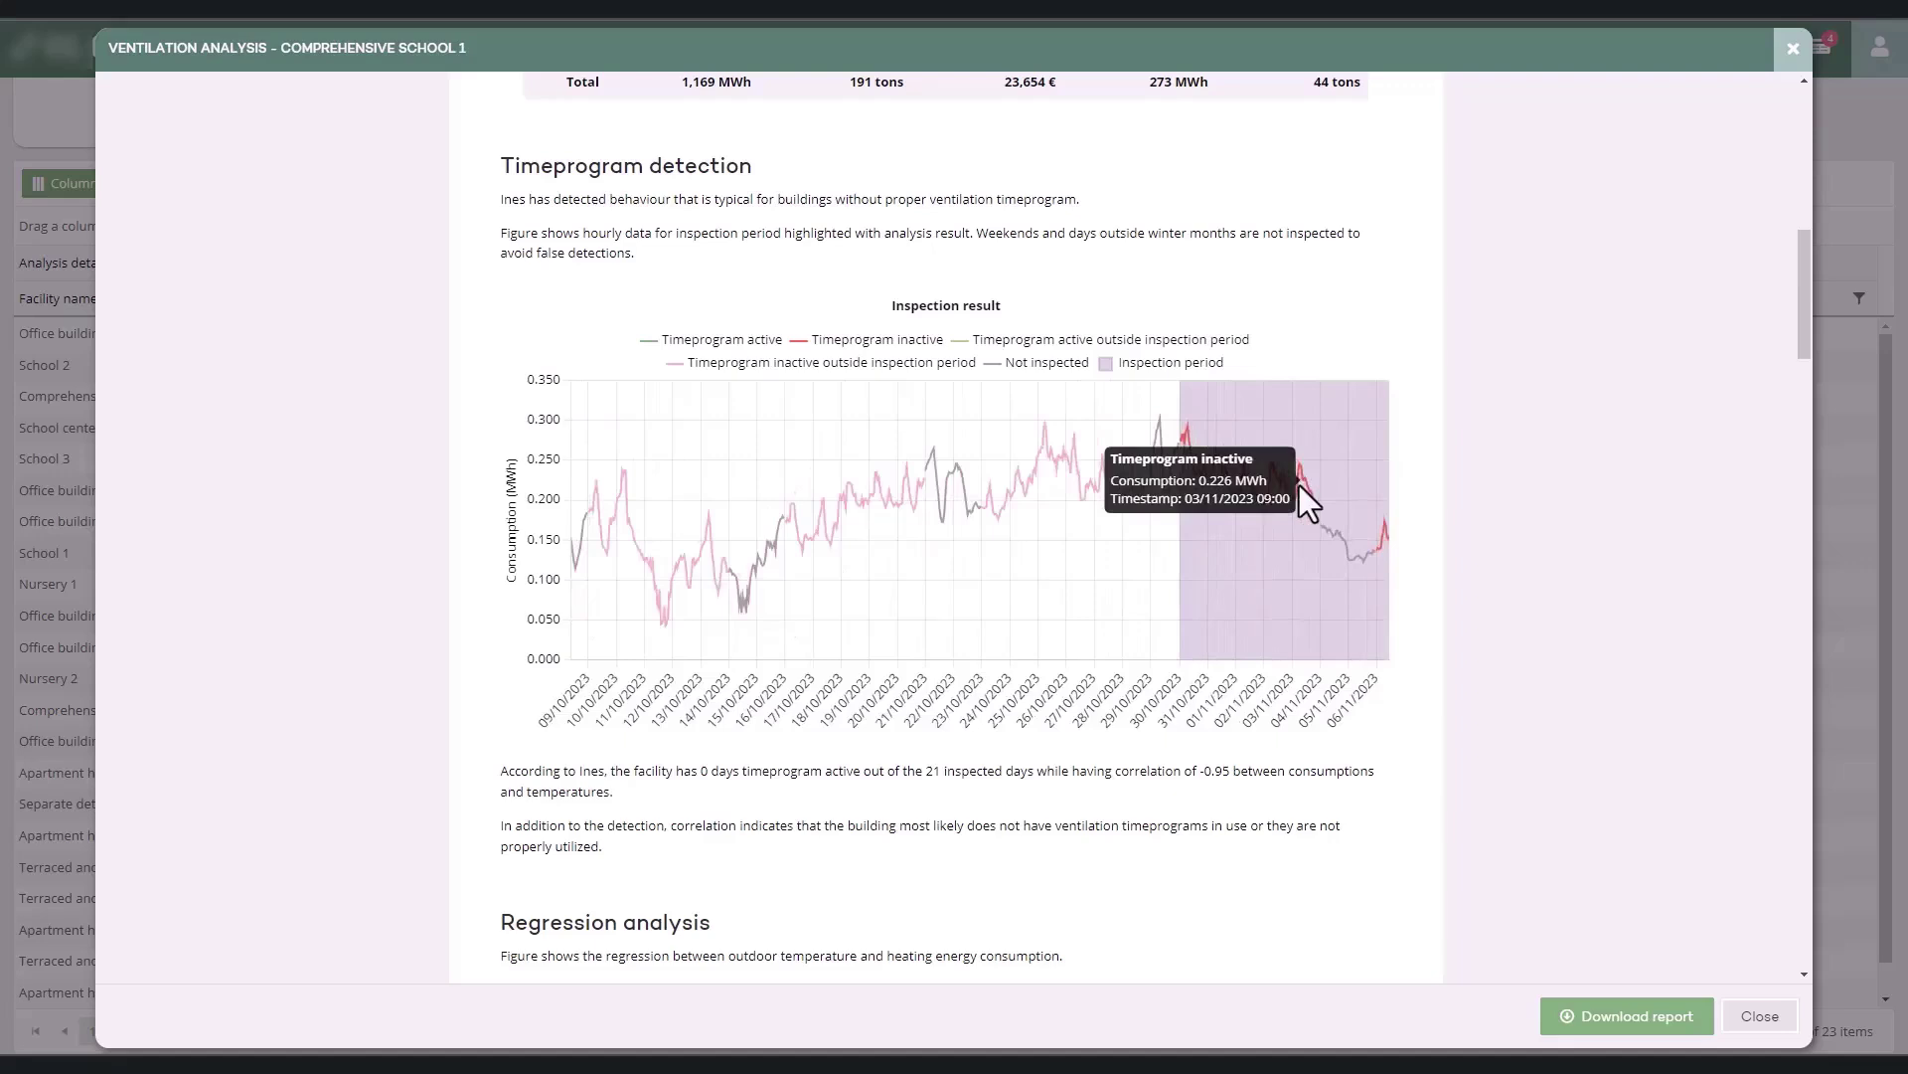
scroll(1298, 485, up, 5)
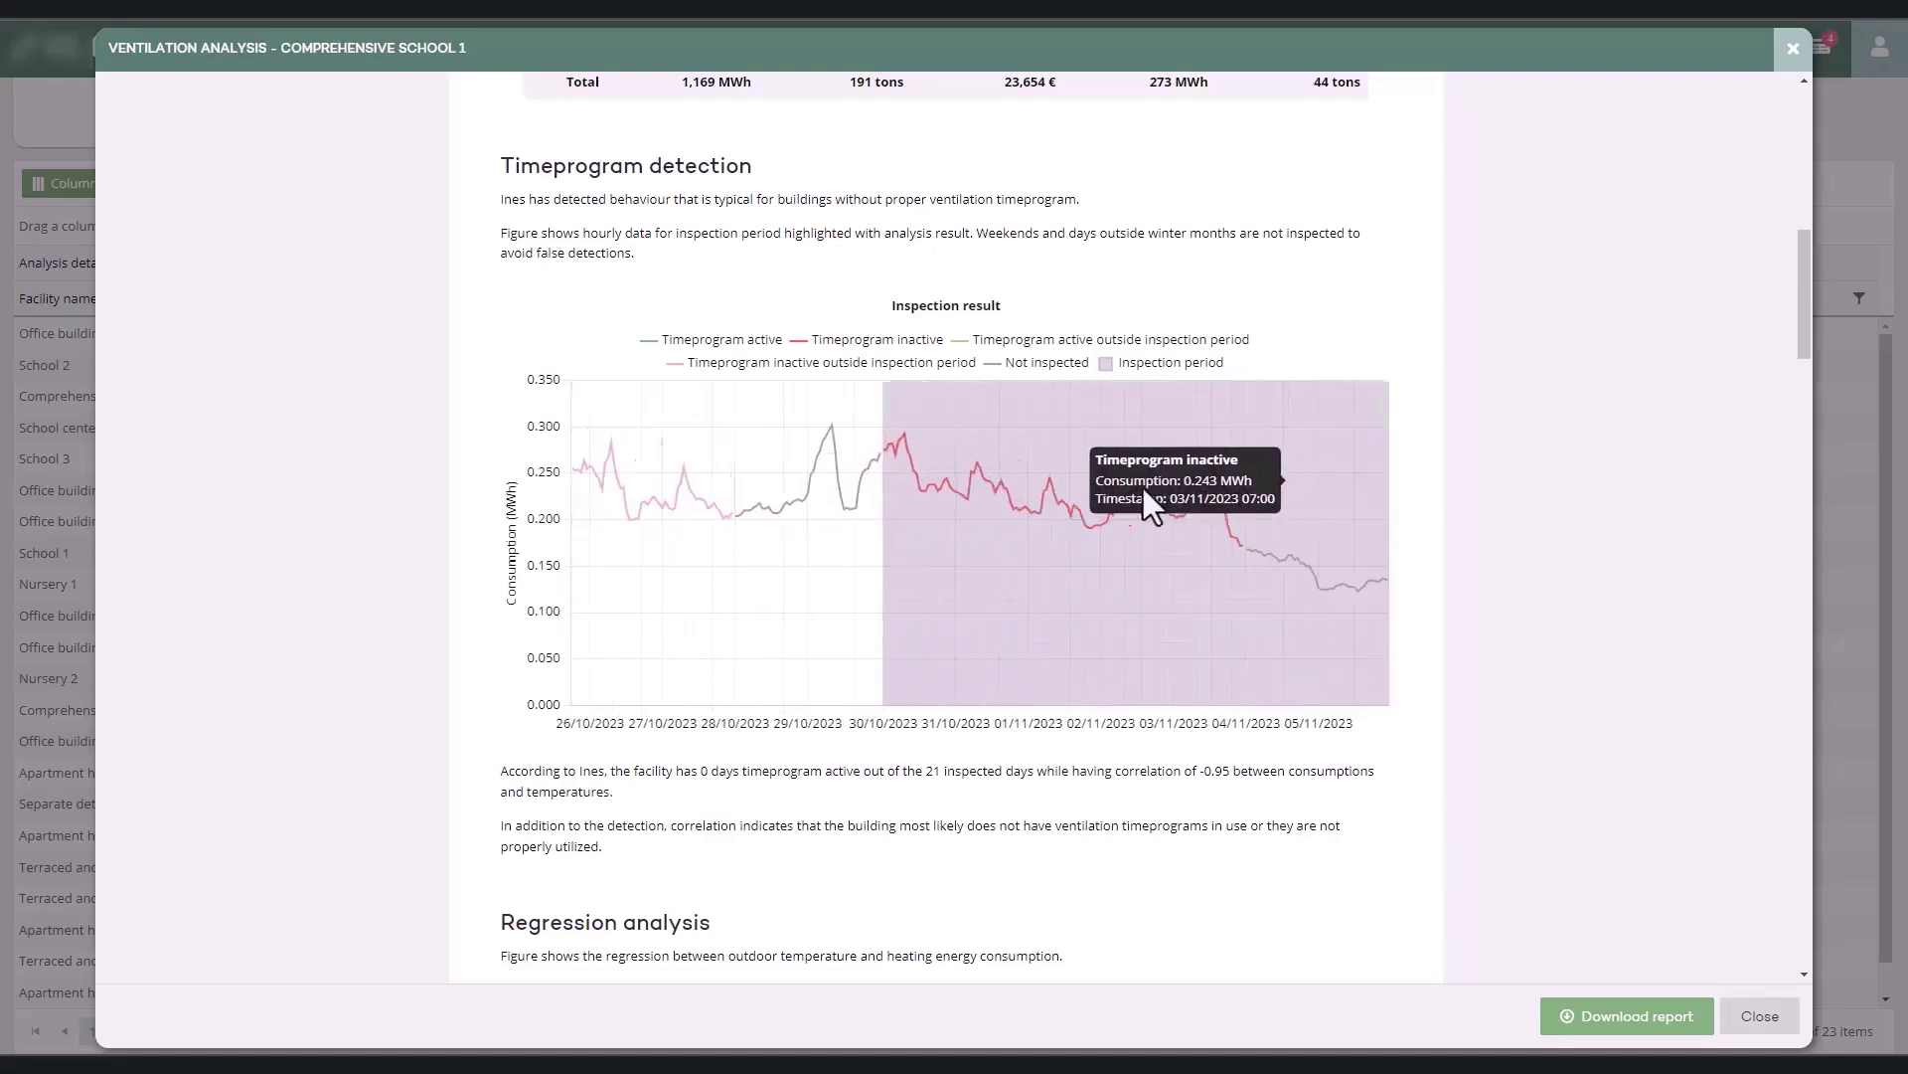
drag(1143, 487, 693, 543)
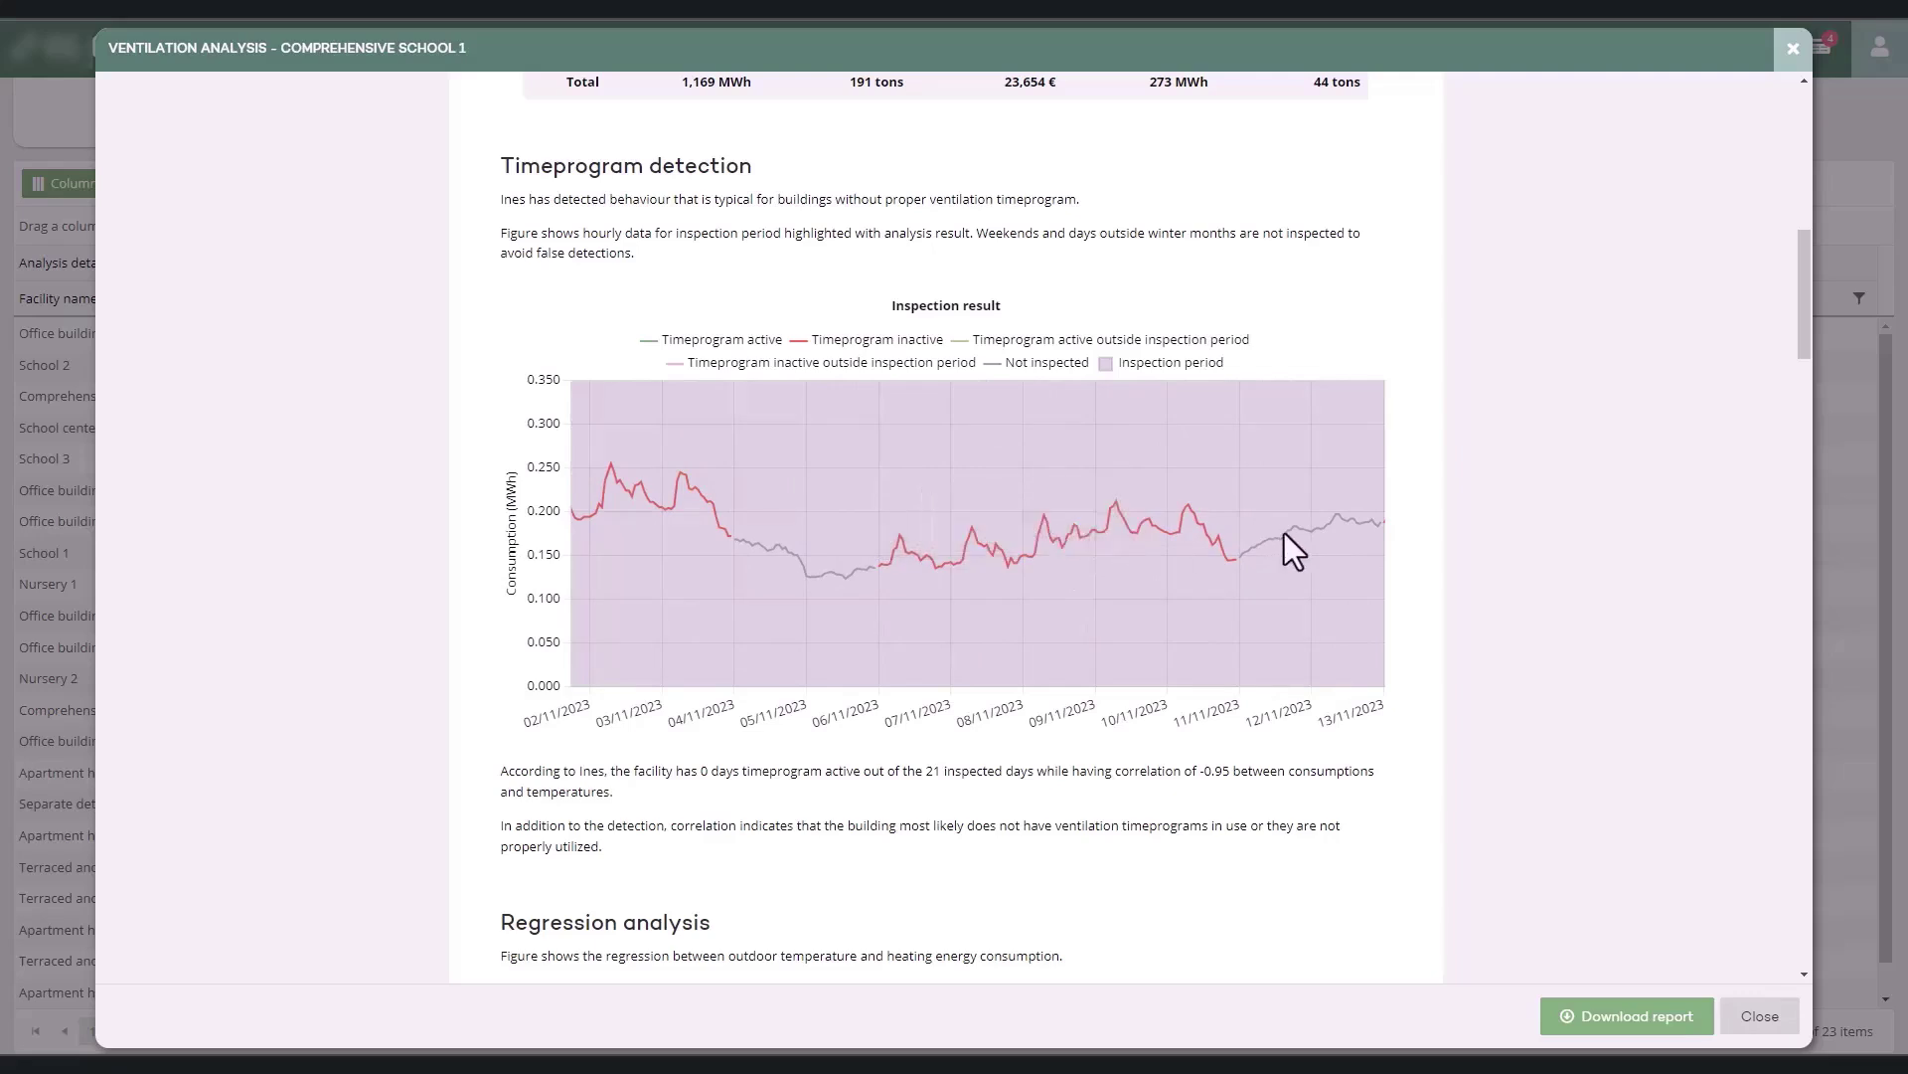
mouse_move(1301, 534)
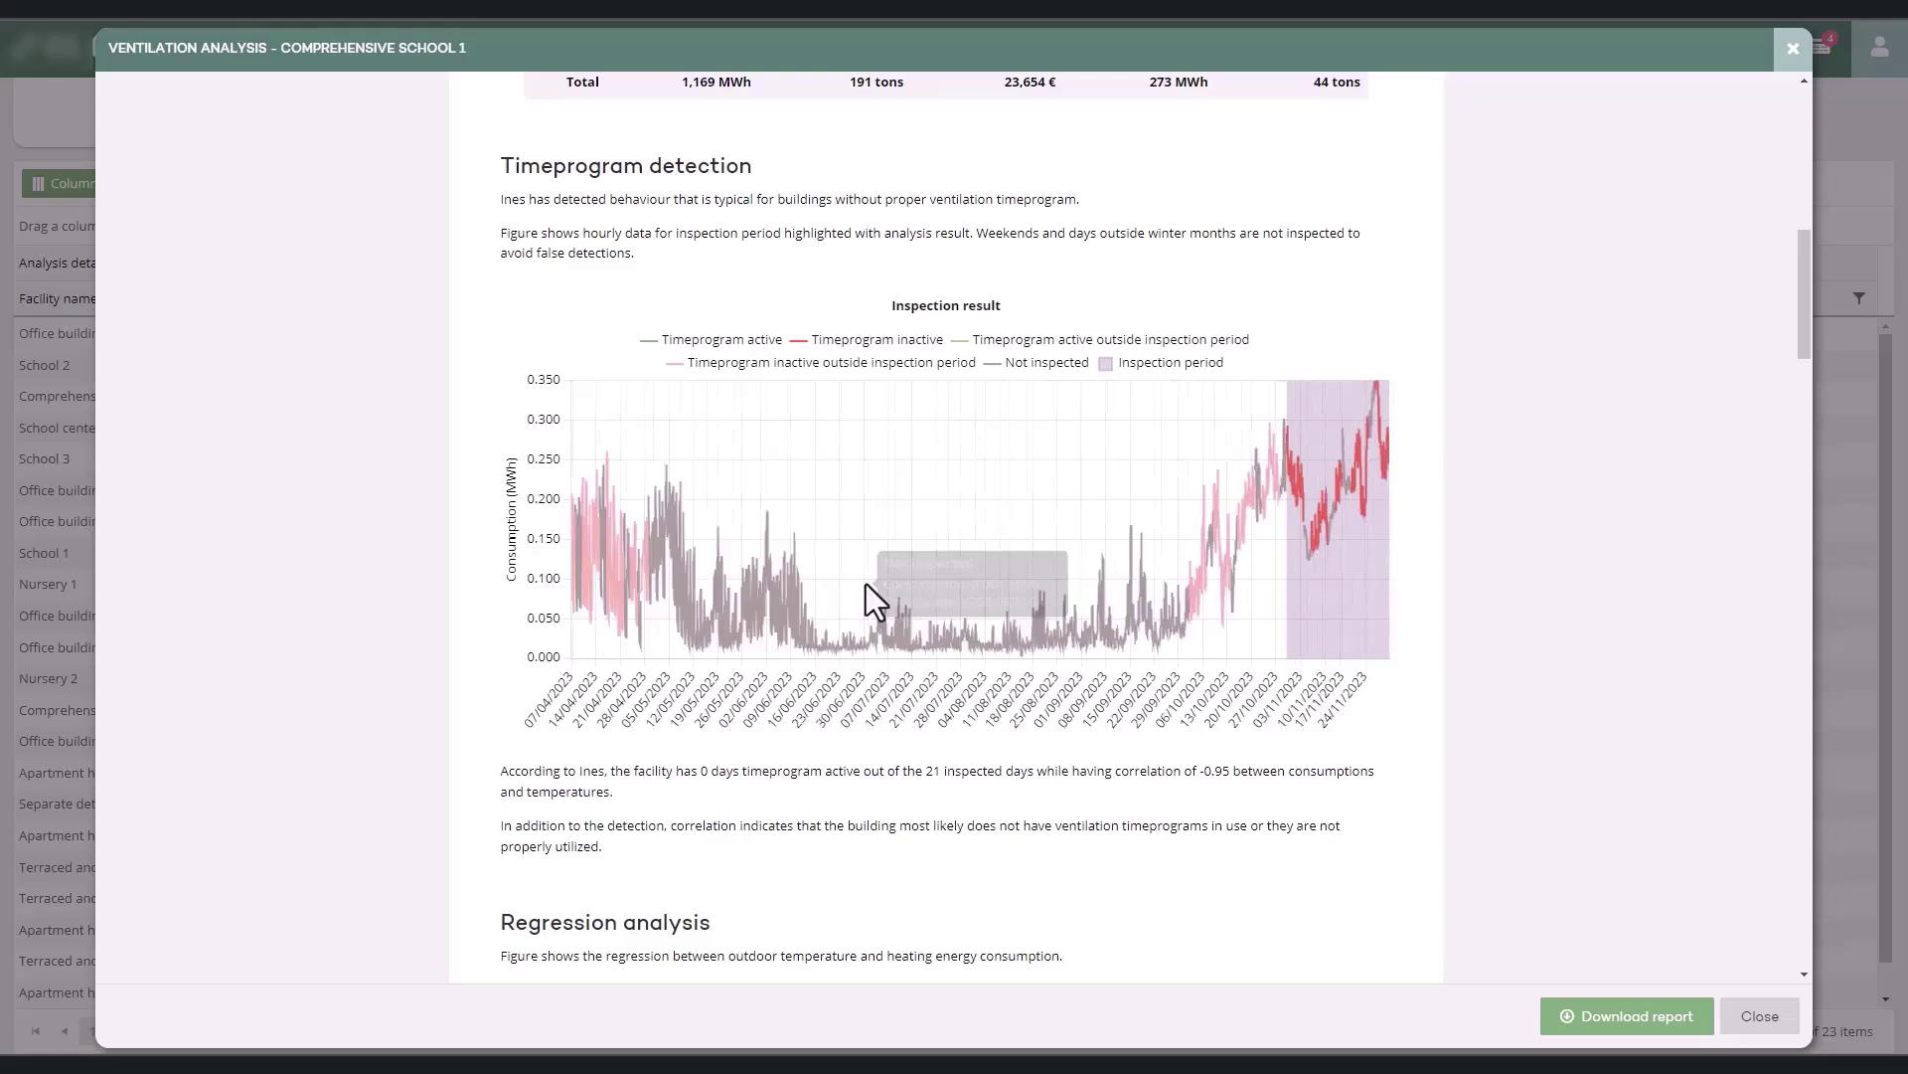
scroll(1628, 662, down, 5)
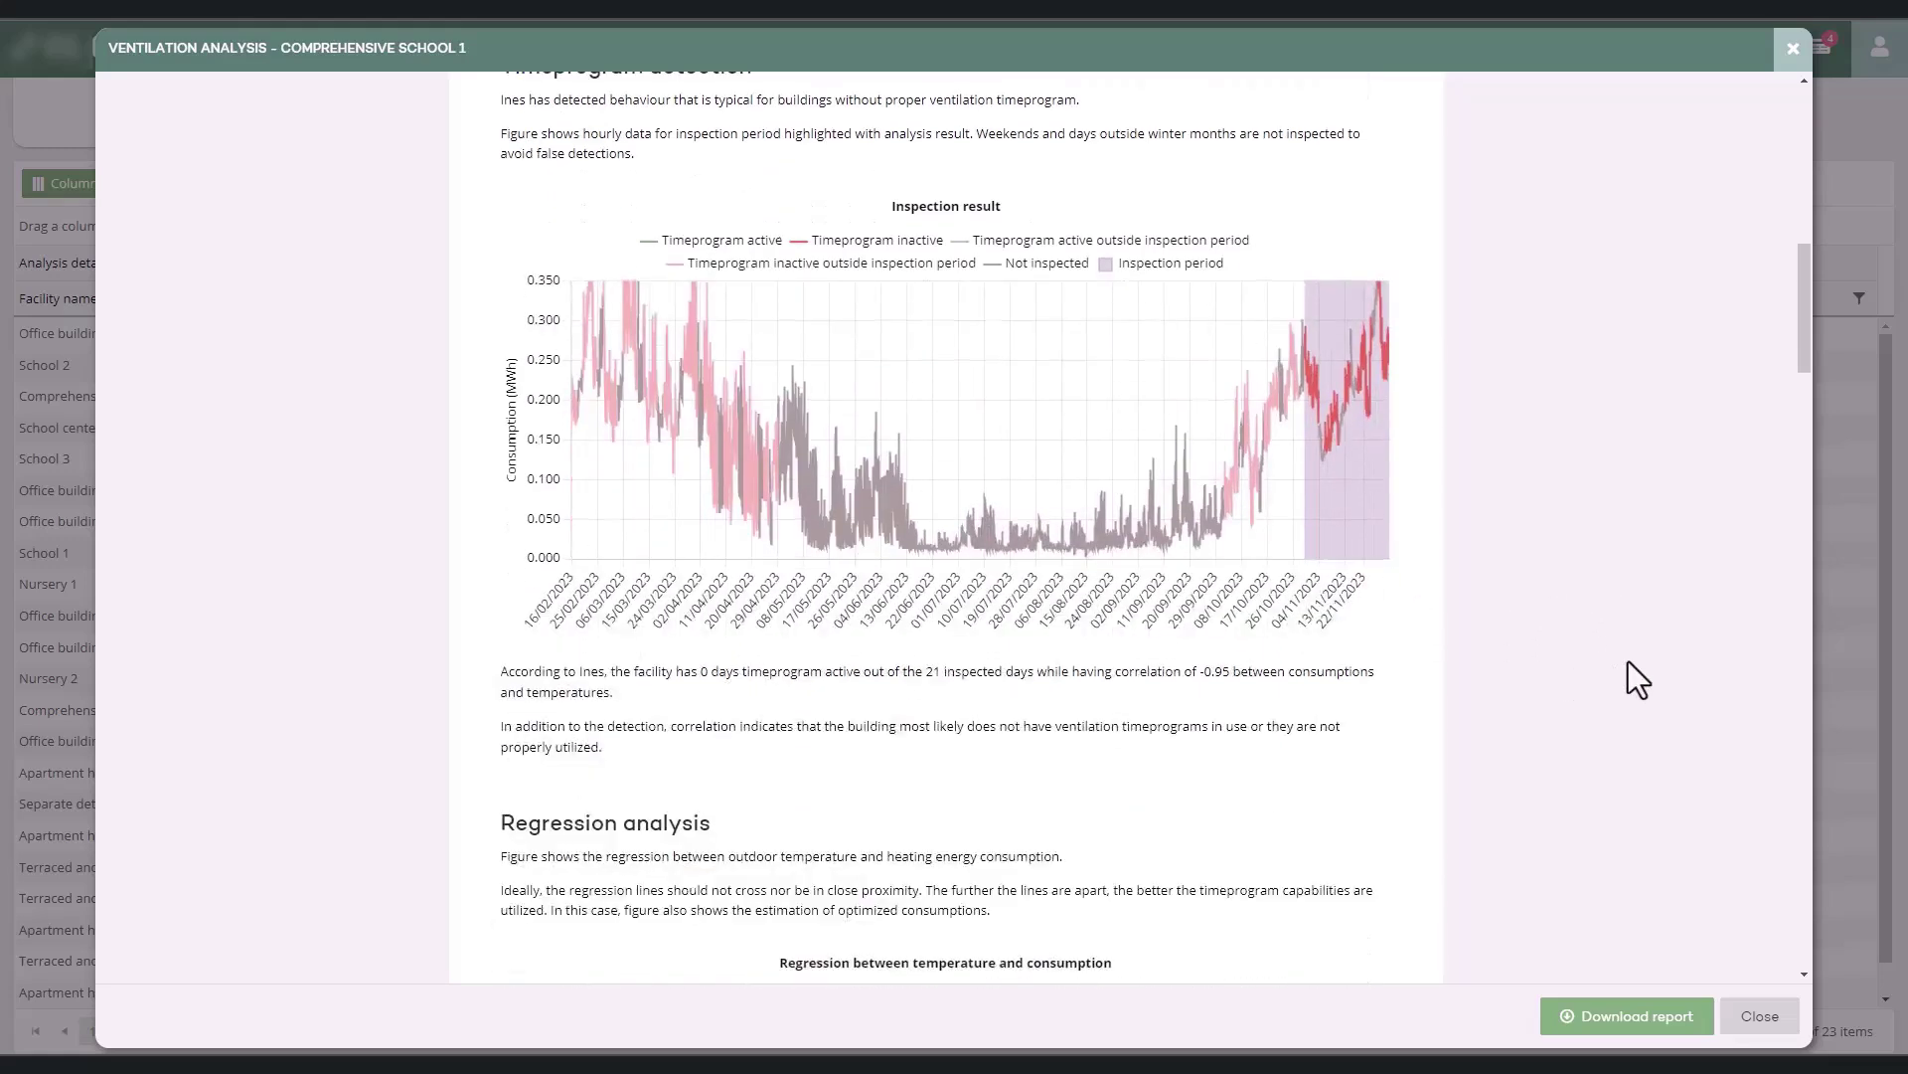
Examine the Regression analysis chart, comparing occupied, unoccupied and optimised consumption against outdoor temperature
scroll(1628, 661, down, 3)
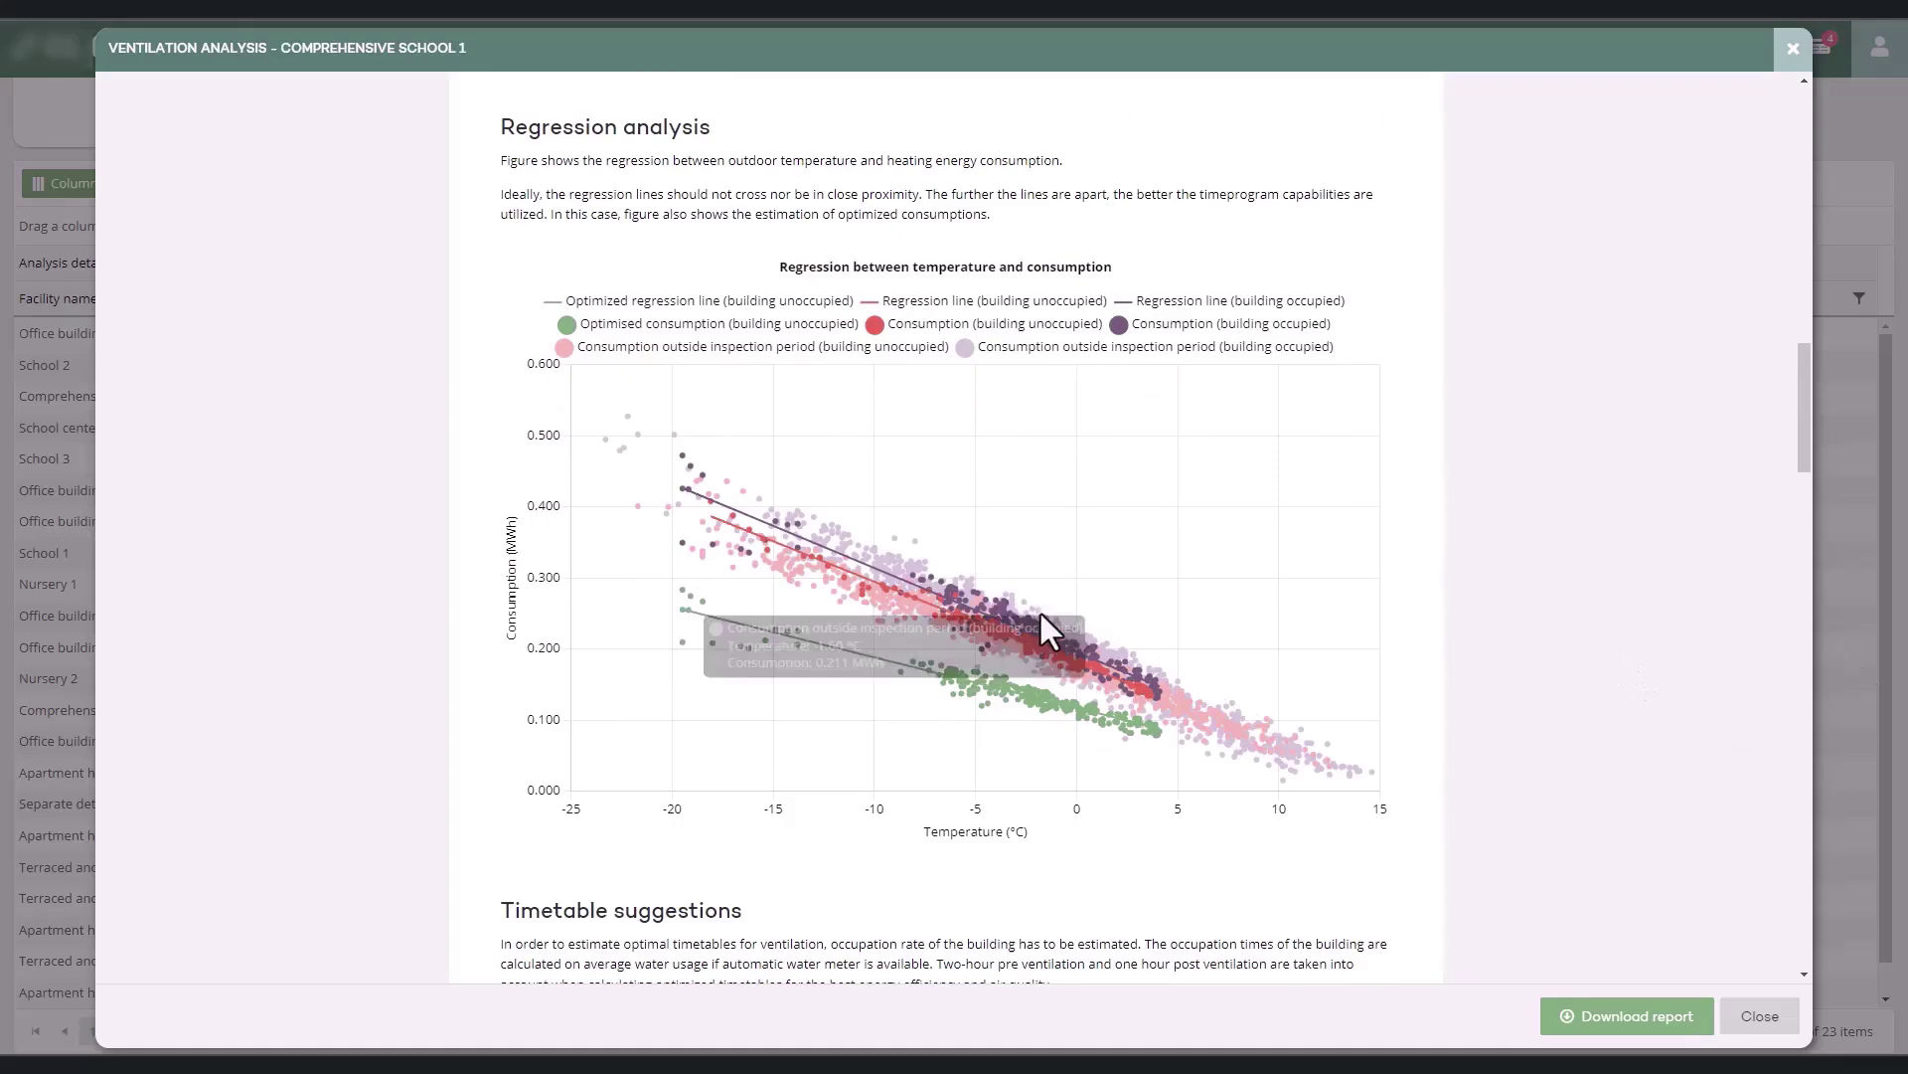
mouse_move(1029, 607)
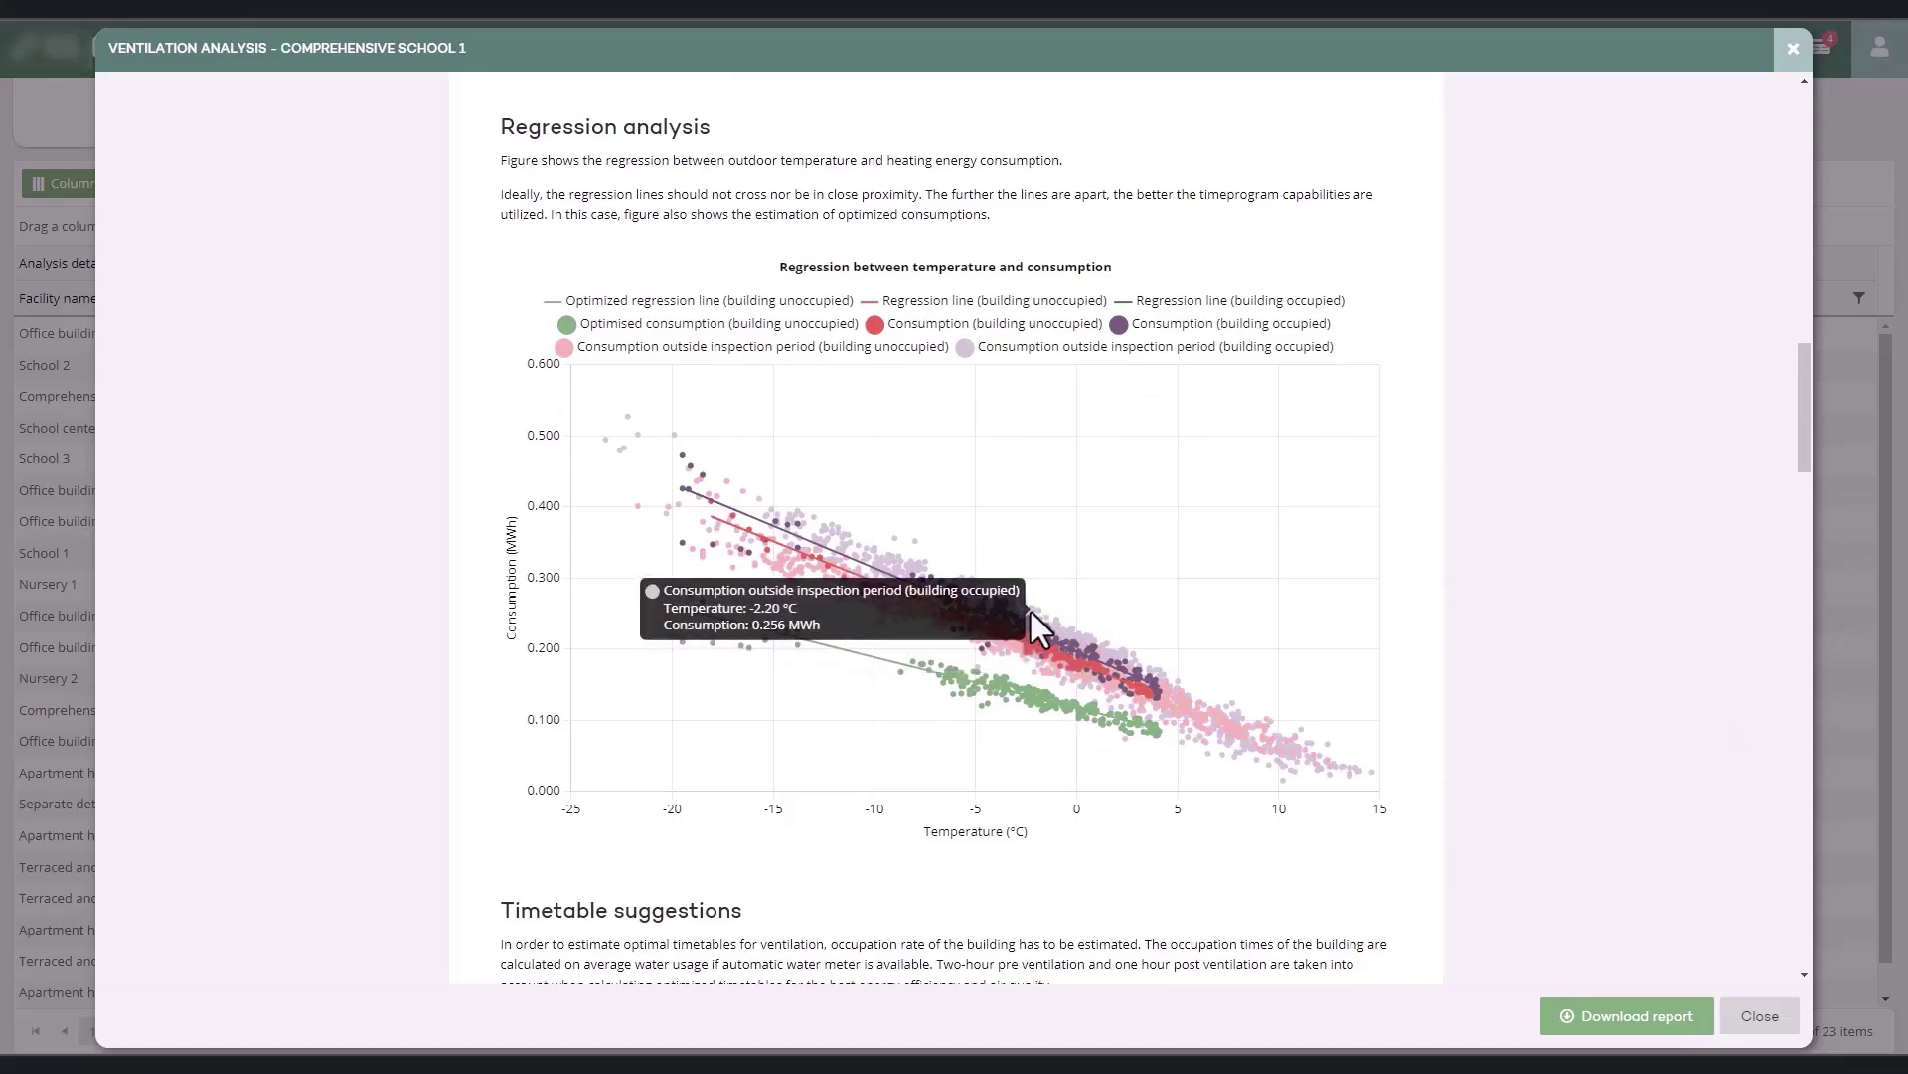
mouse_move(1034, 653)
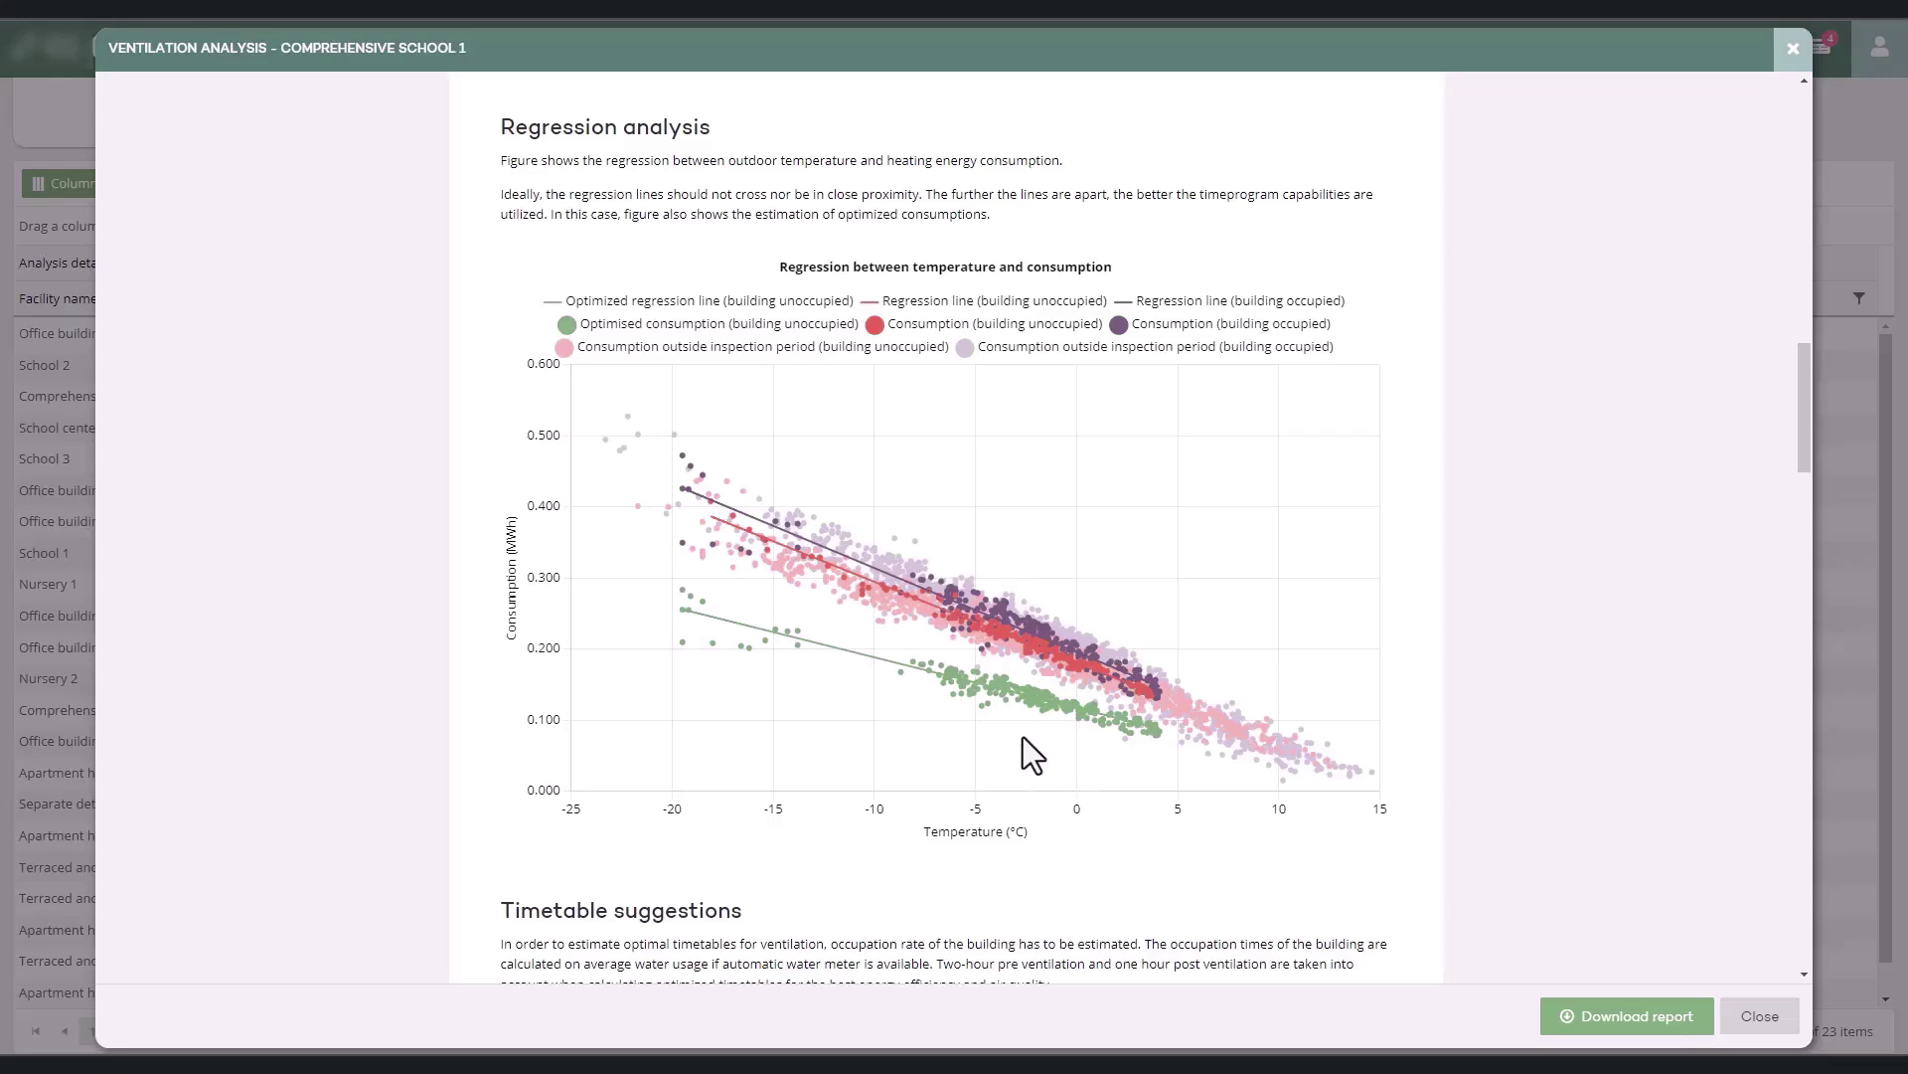
mouse_move(1016, 690)
Review the weekday timetable suggestions, comparing the start and end times for occupation, ventilation and optimized ventilation
scroll(992, 908, down, 6)
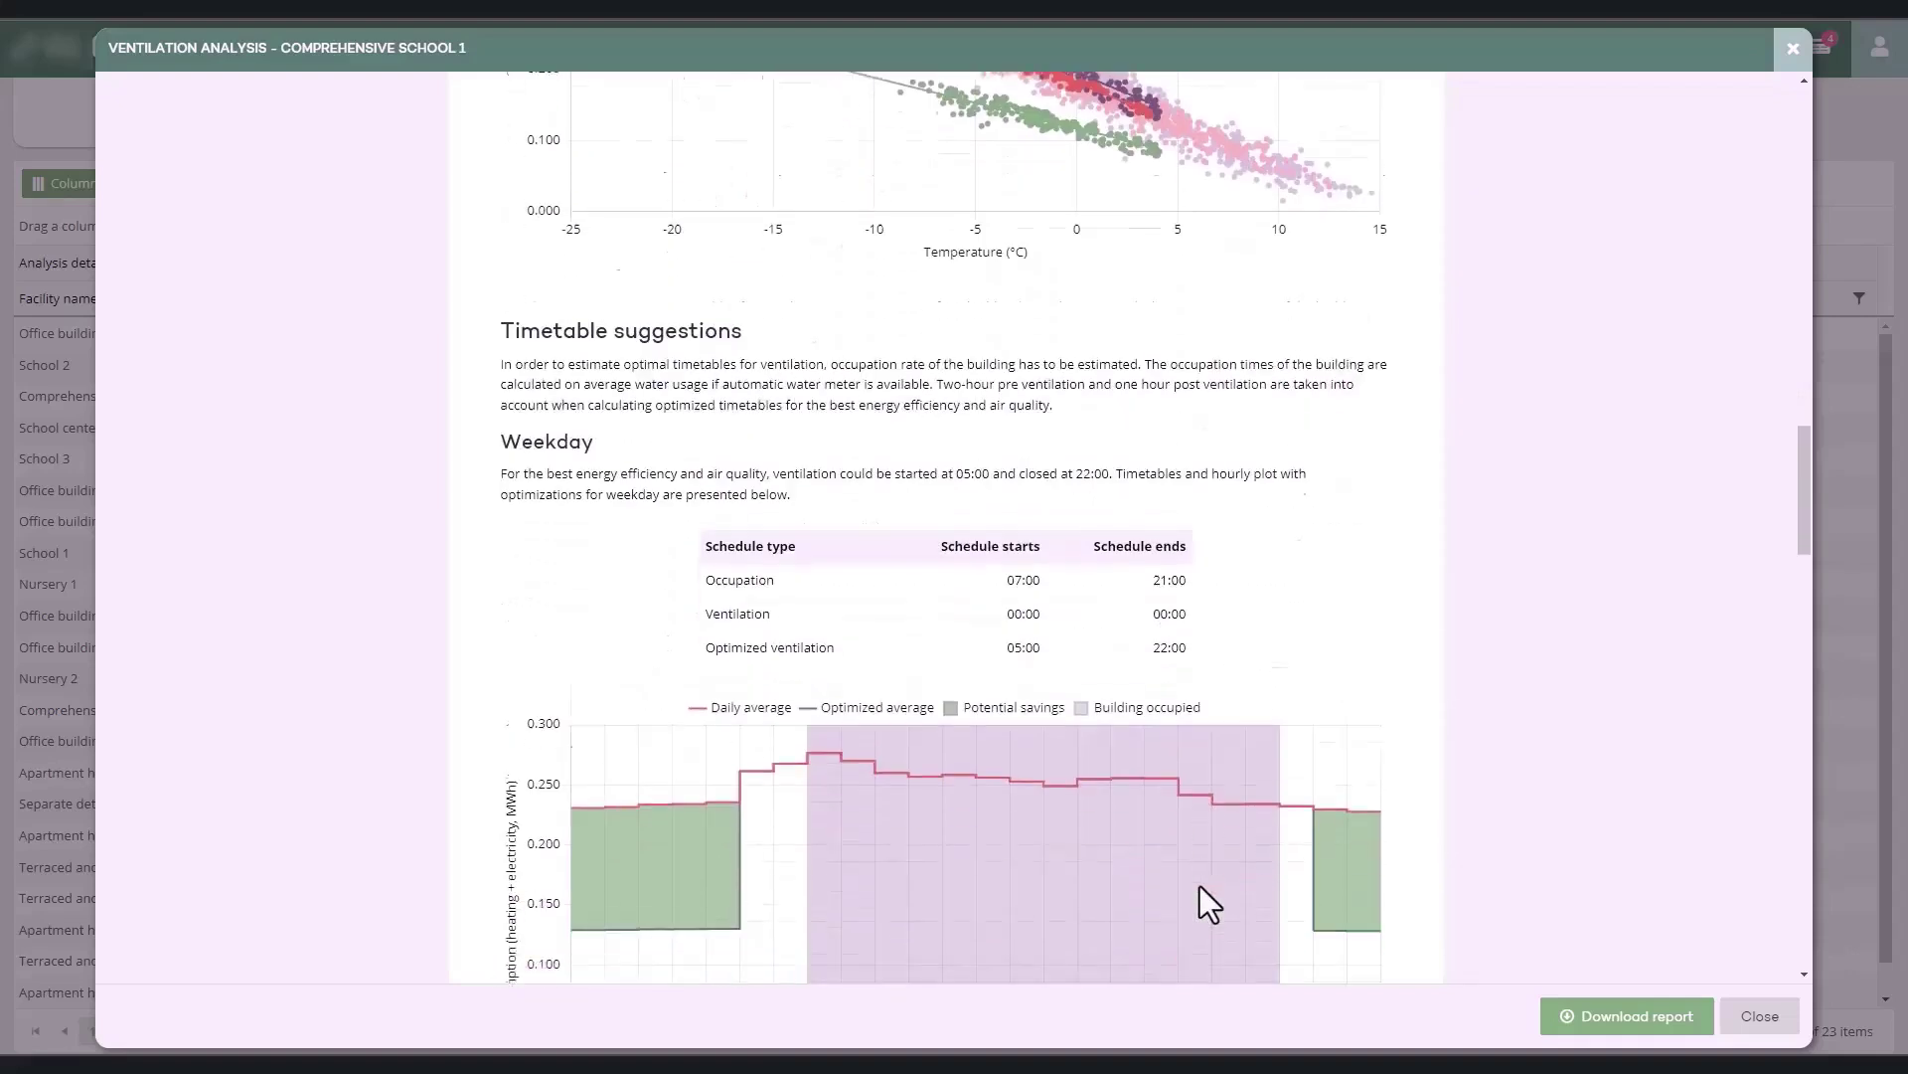
scroll(1200, 887, down, 2)
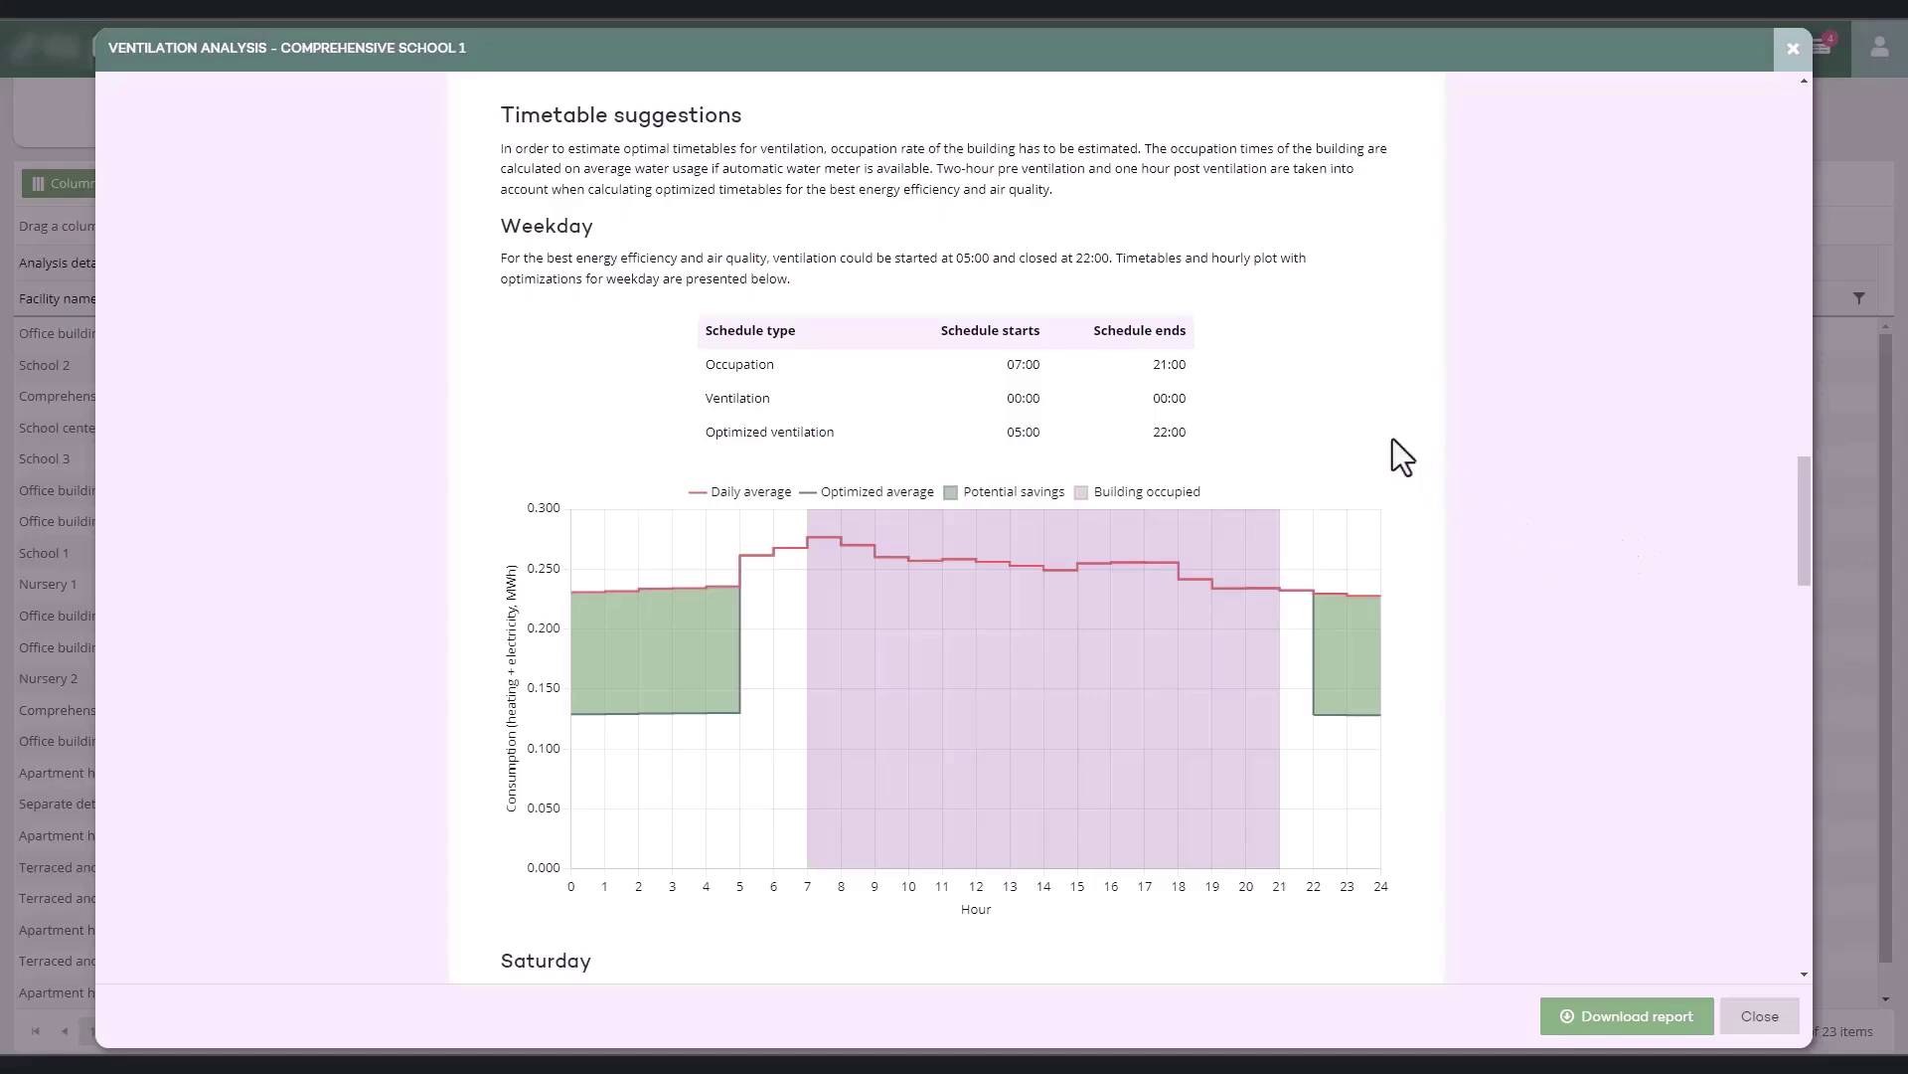
drag(1187, 376, 1006, 370)
drag(1236, 409, 1004, 400)
drag(1205, 430, 1015, 434)
Review the remaining timetable suggestions from Saturday through Weekday Holiday, and return to the Weekday section
scroll(1574, 588, down, 4)
scroll(1577, 588, down, 11)
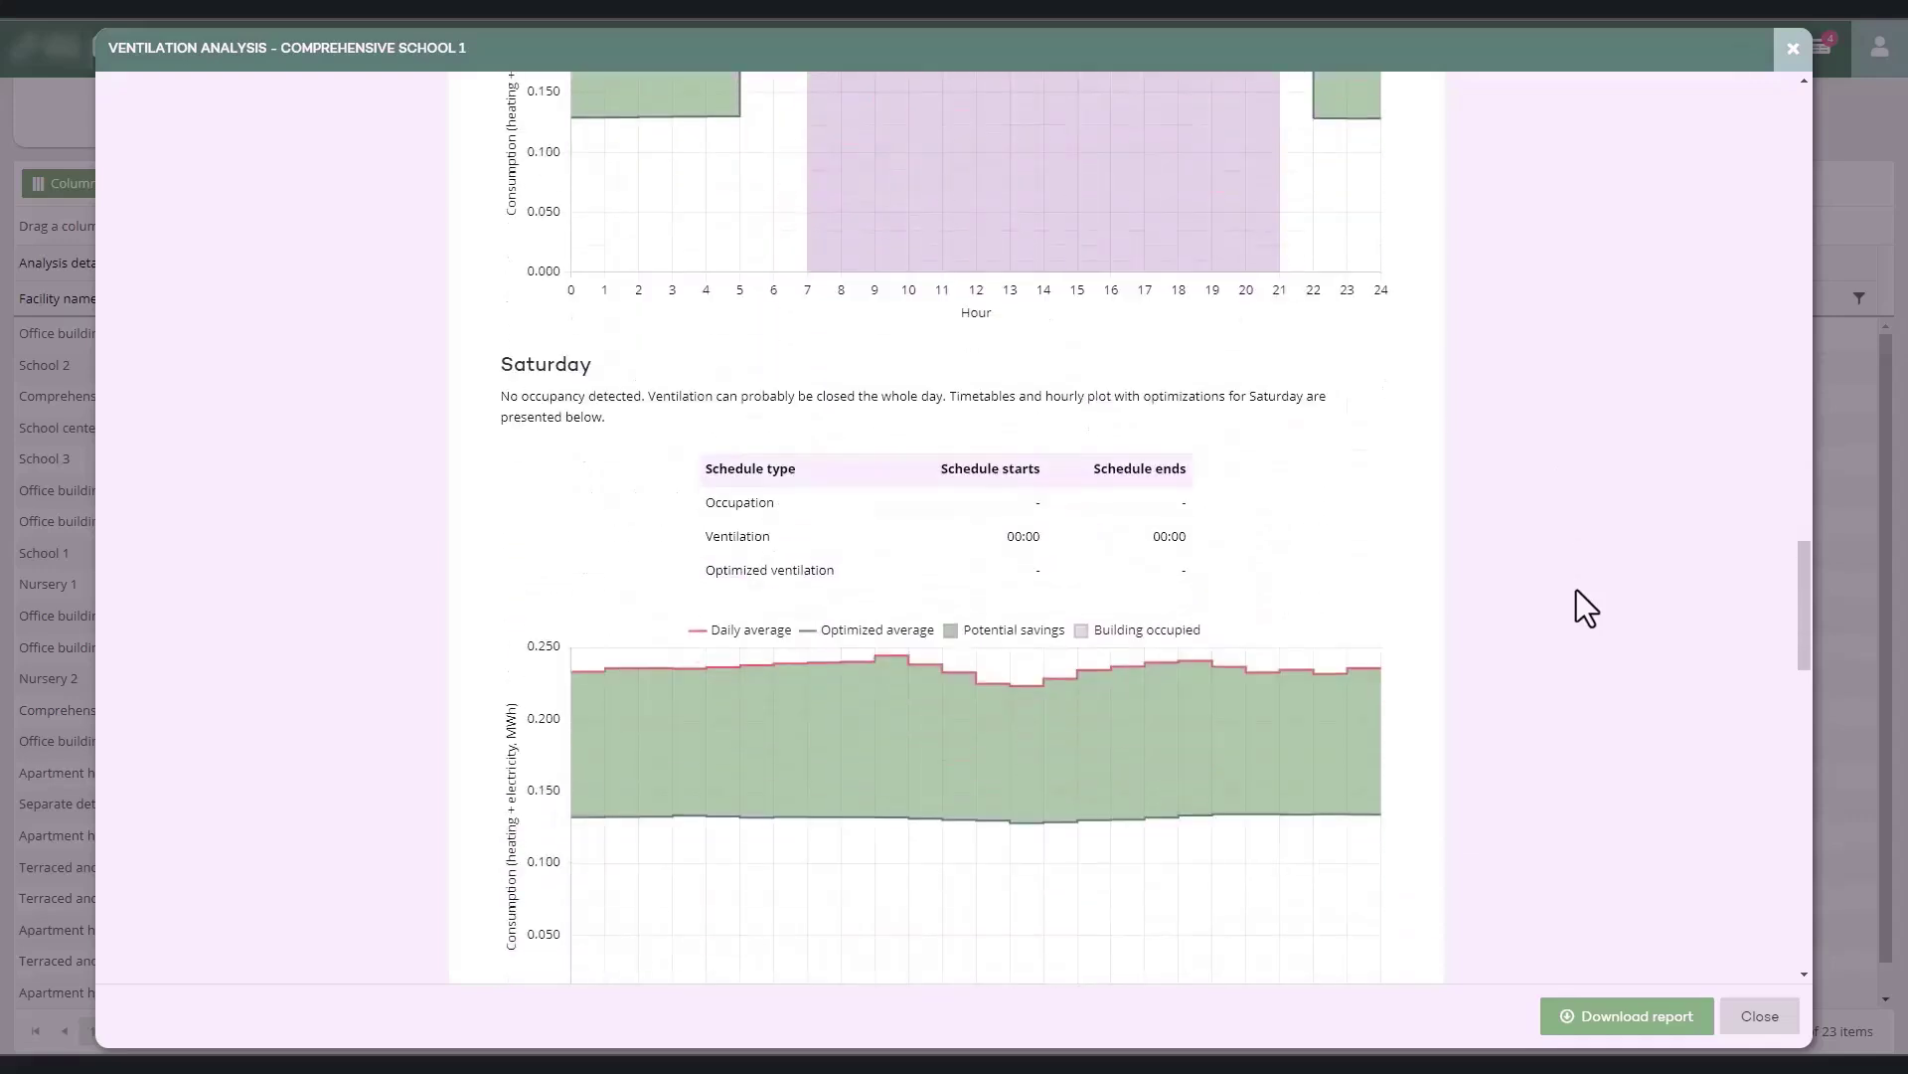
scroll(1576, 589, down, 8)
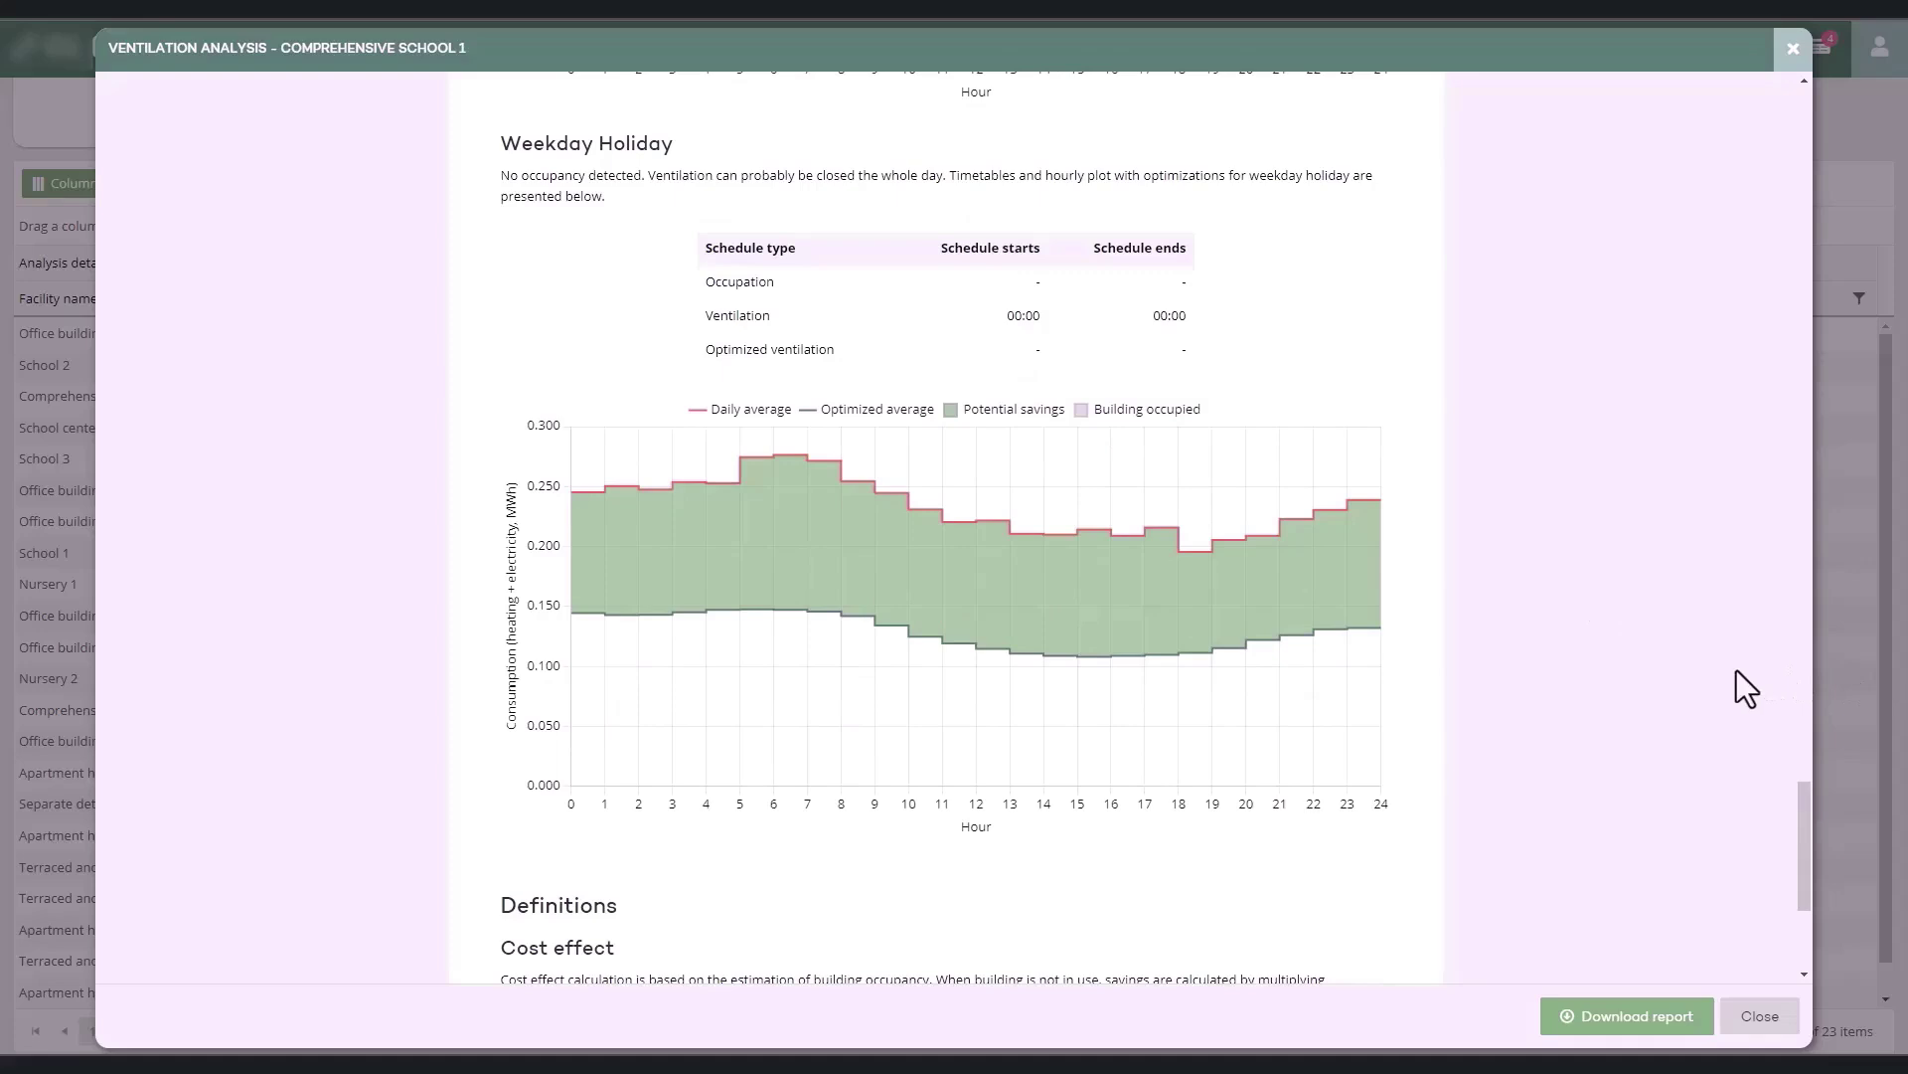
scroll(1736, 671, up, 13)
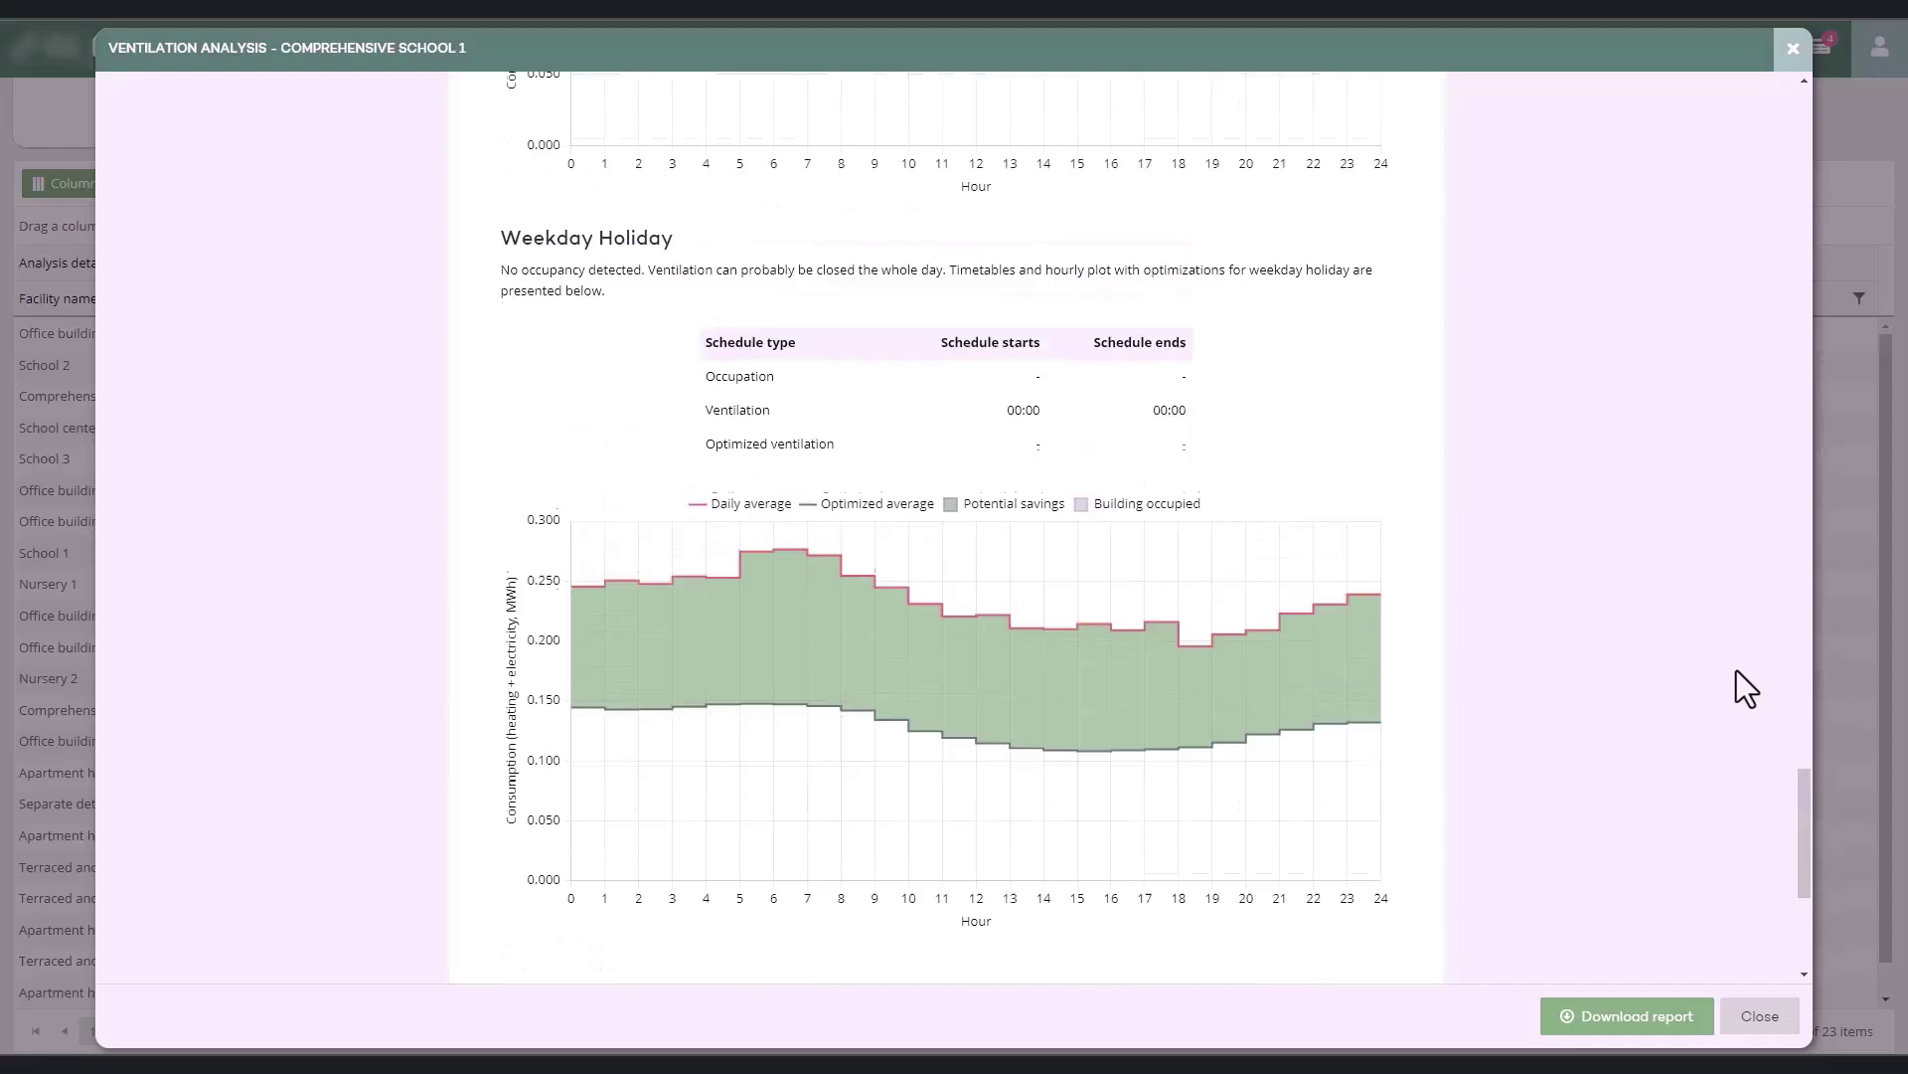
scroll(1737, 669, up, 15)
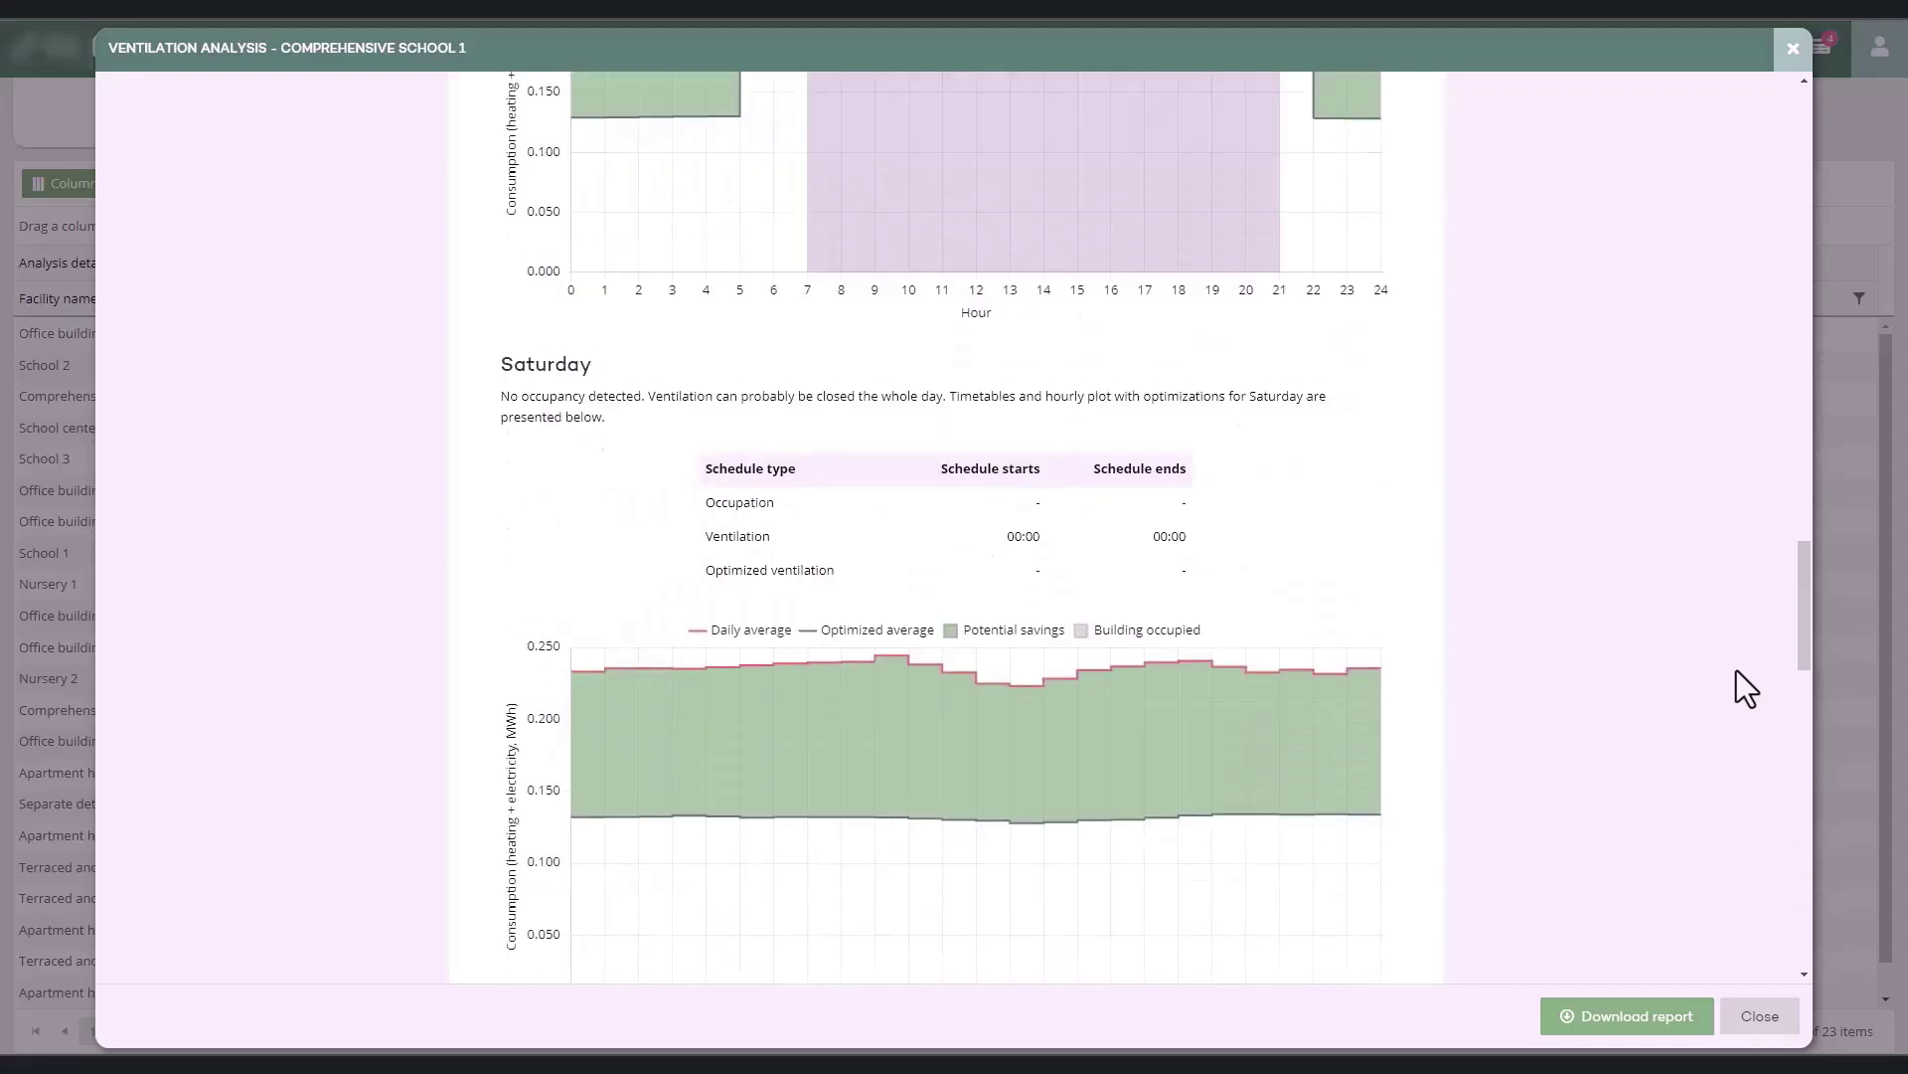
click(1305, 597)
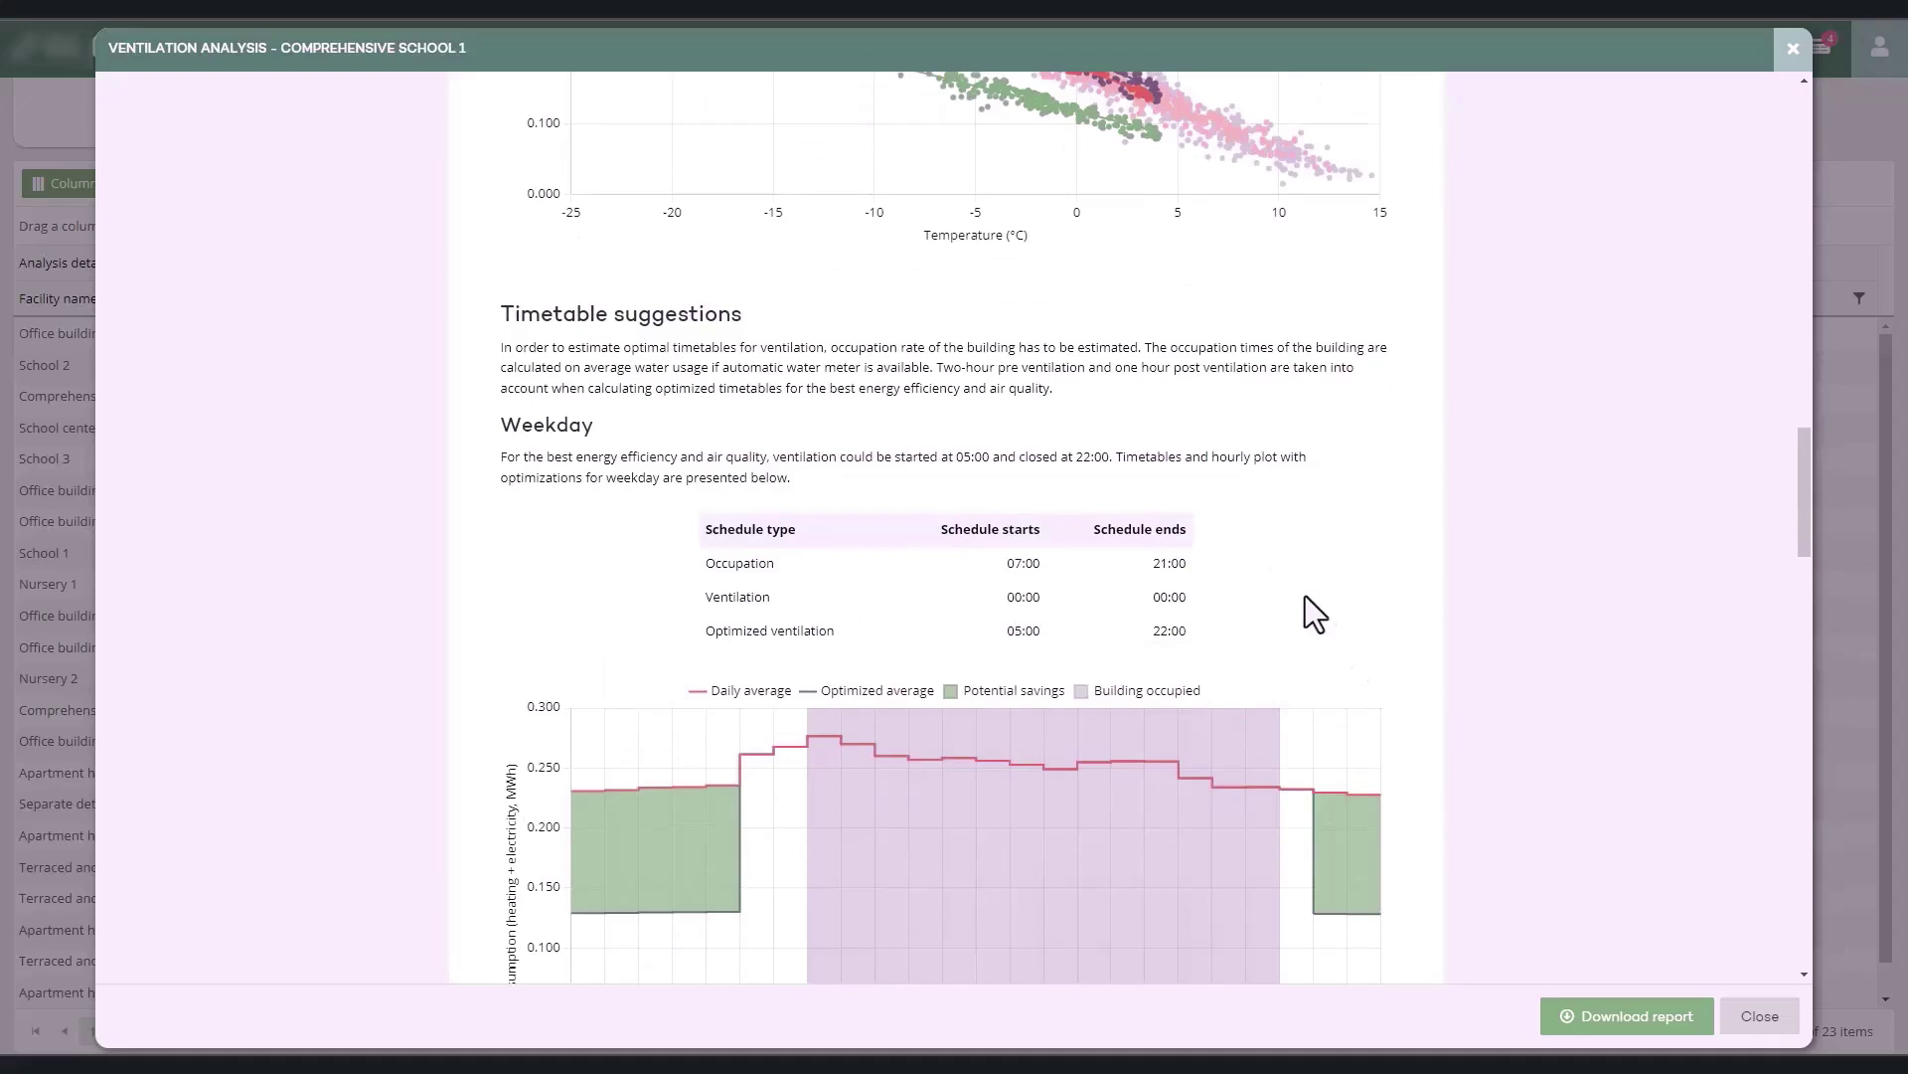